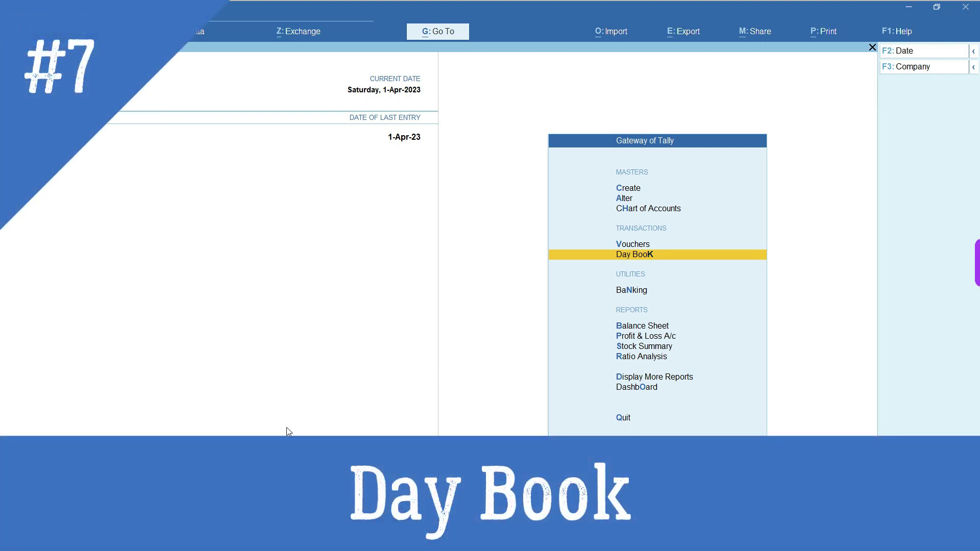
Open the Day Book report from the additional accounting reports
{"action": "key", "text": "Return"}
{"action": "key", "text": "Up"}
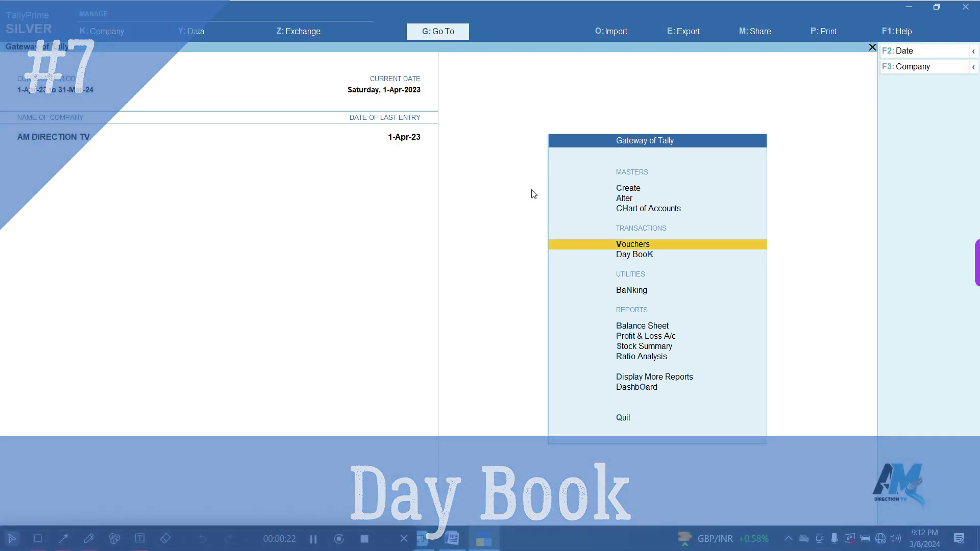
{"action": "key", "text": "Down"}
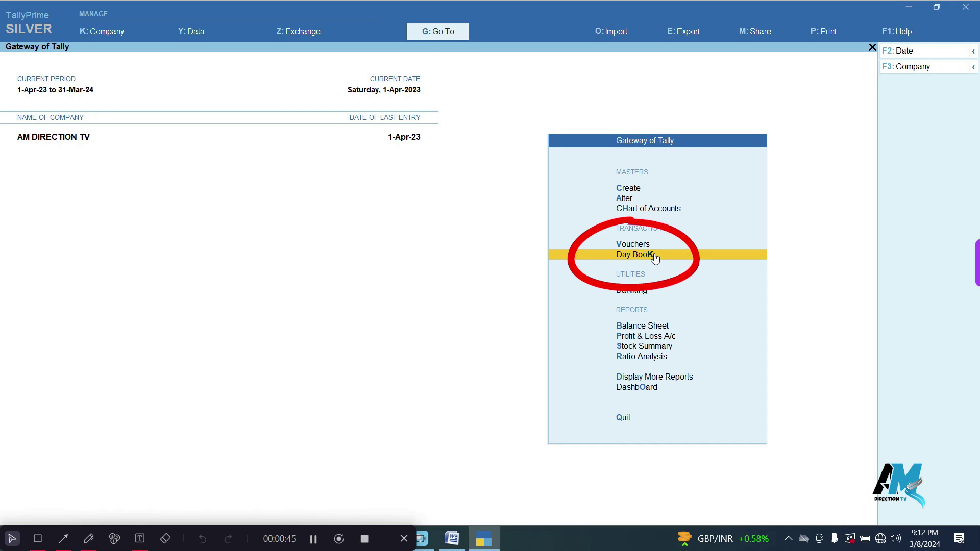
{"action": "left_click", "coordinate": [684, 380]}
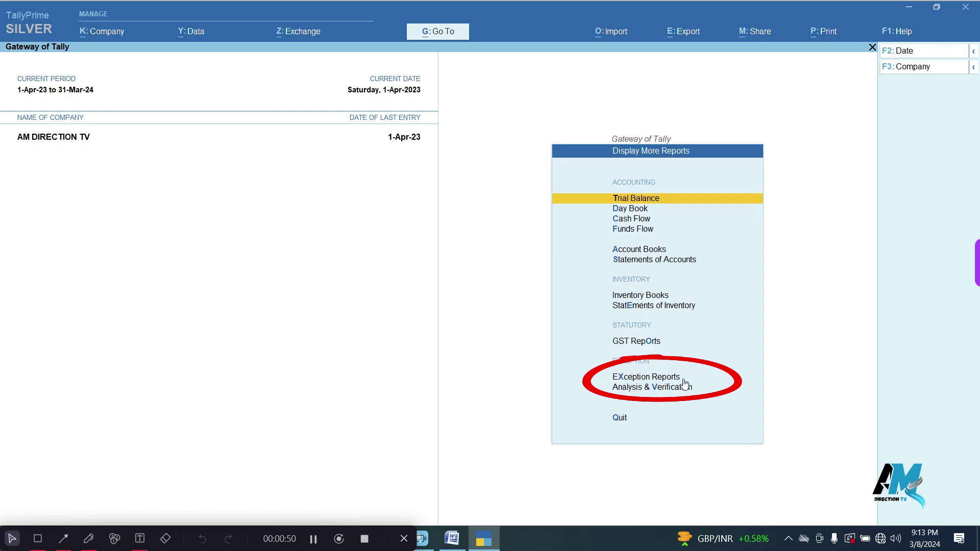
{"action": "left_click", "coordinate": [633, 210]}
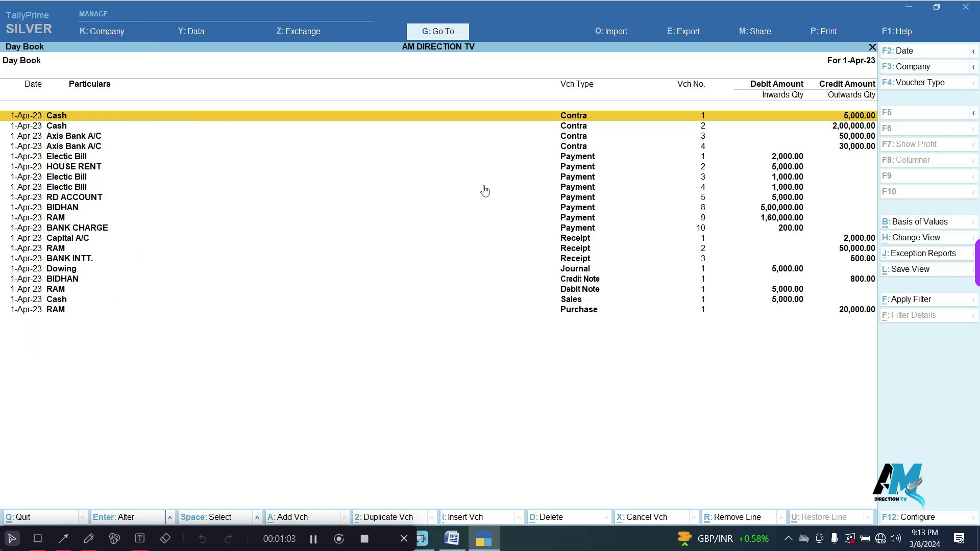
Set the Day Book's reporting period from 1-4-2023 to 30-4-2023
{"action": "left_click", "coordinate": [902, 52]}
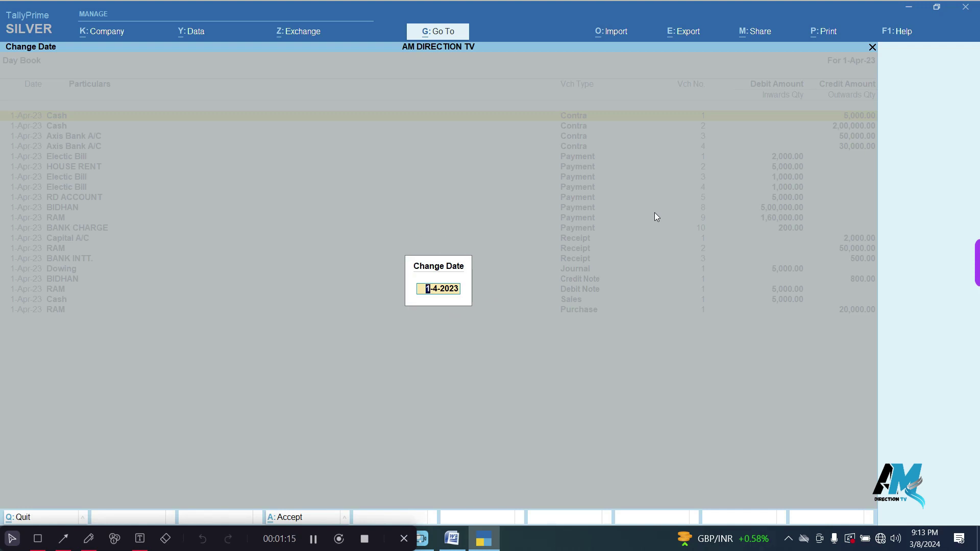
{"action": "key", "text": "Return"}
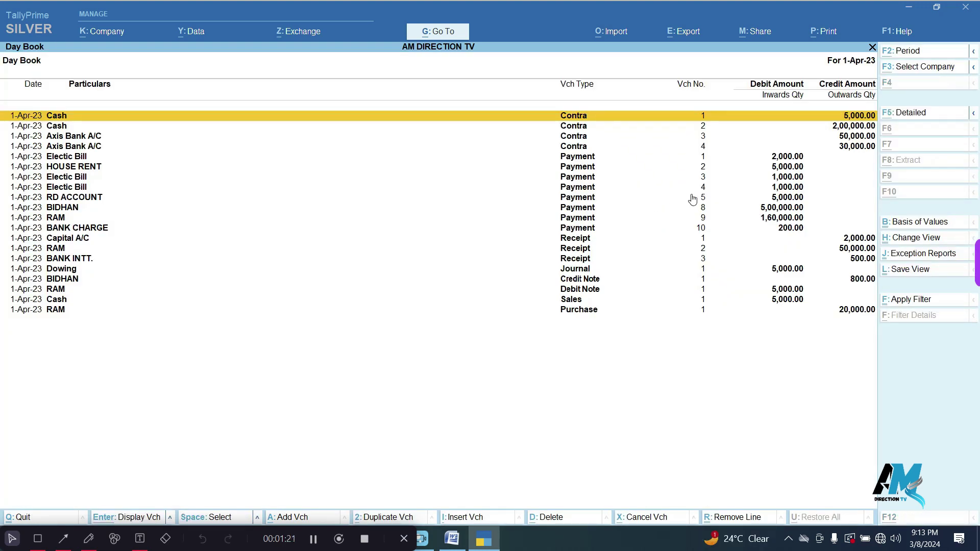
{"action": "key", "text": "alt+F2"}
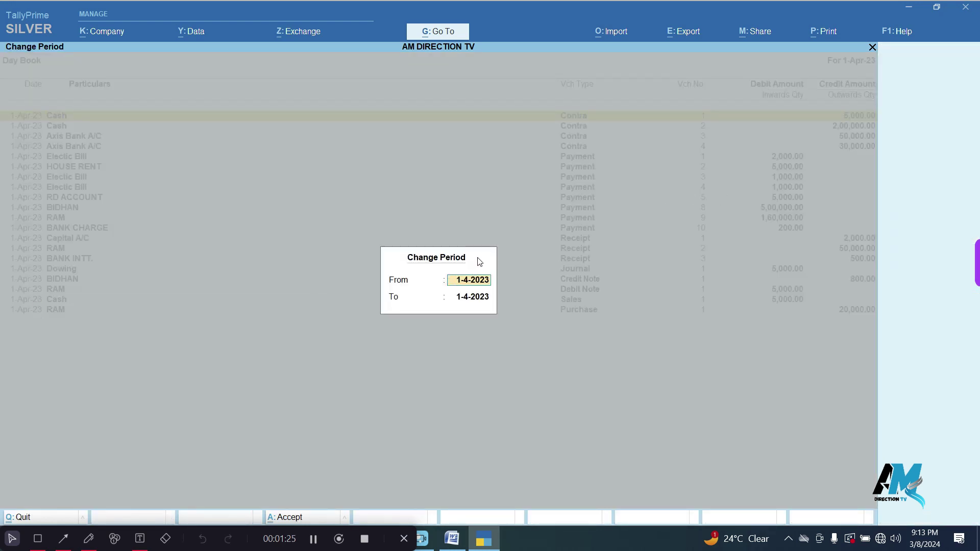
{"action": "key", "text": "Return"}
{"action": "type", "text": "3"}
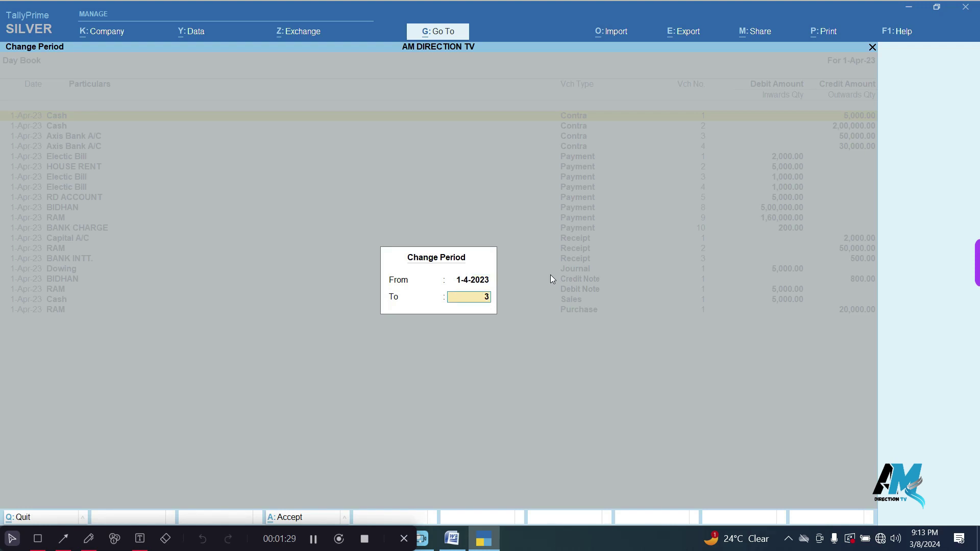
{"action": "type", "text": "0-4-2023"}
{"action": "key", "text": "Return"}
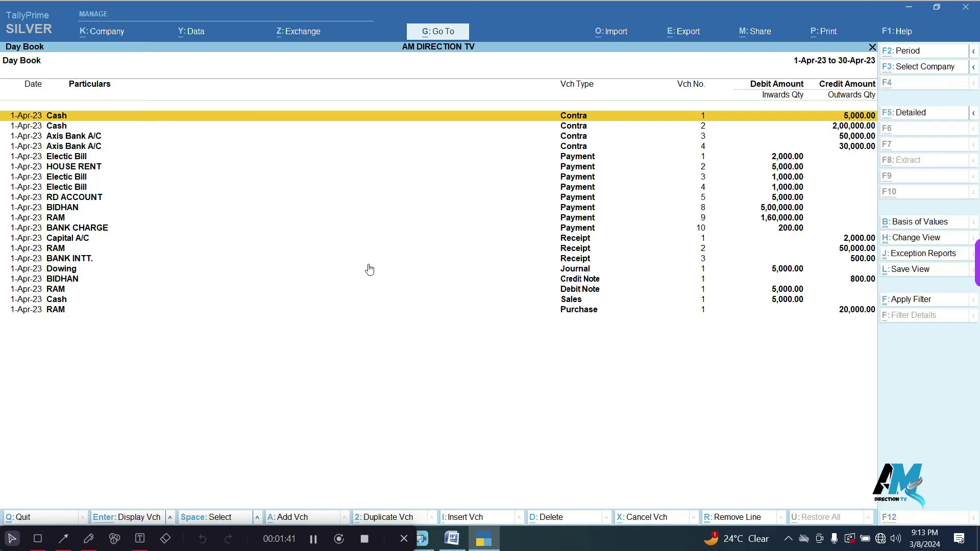
Extend the Day Book's period to the full financial year, ending 31-3-2024
{"action": "key", "text": "alt+F2"}
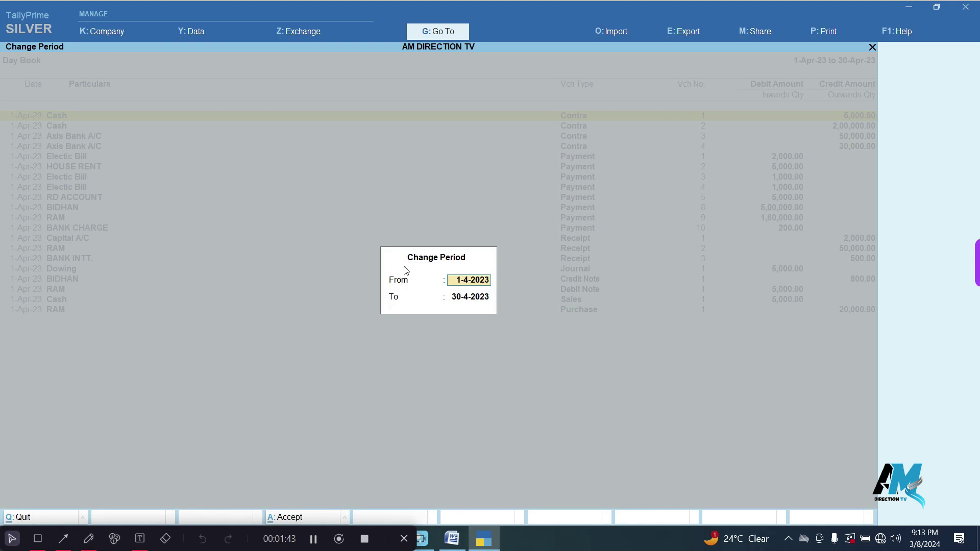
{"action": "key", "text": "Return"}
{"action": "type", "text": "31-3-202"}
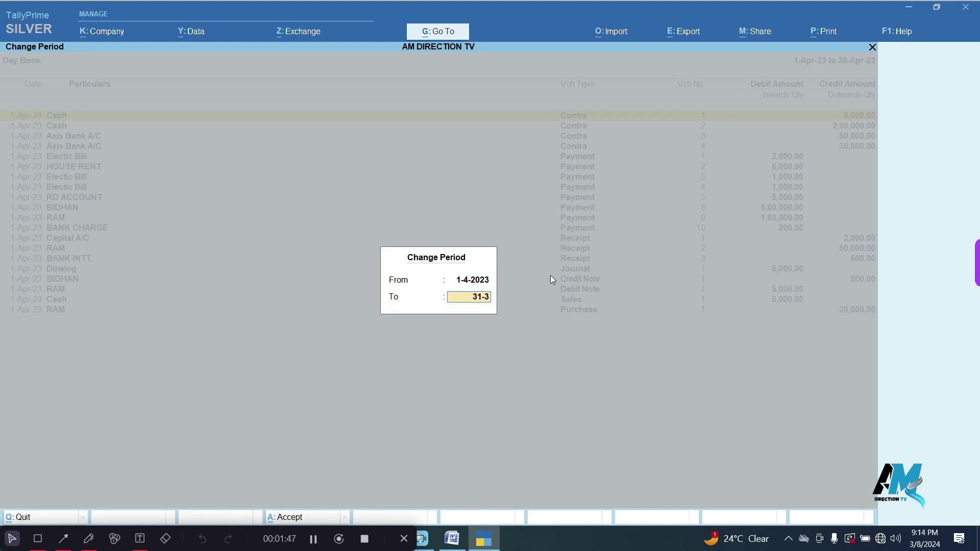
{"action": "type", "text": "4"}
{"action": "key", "text": "Return"}
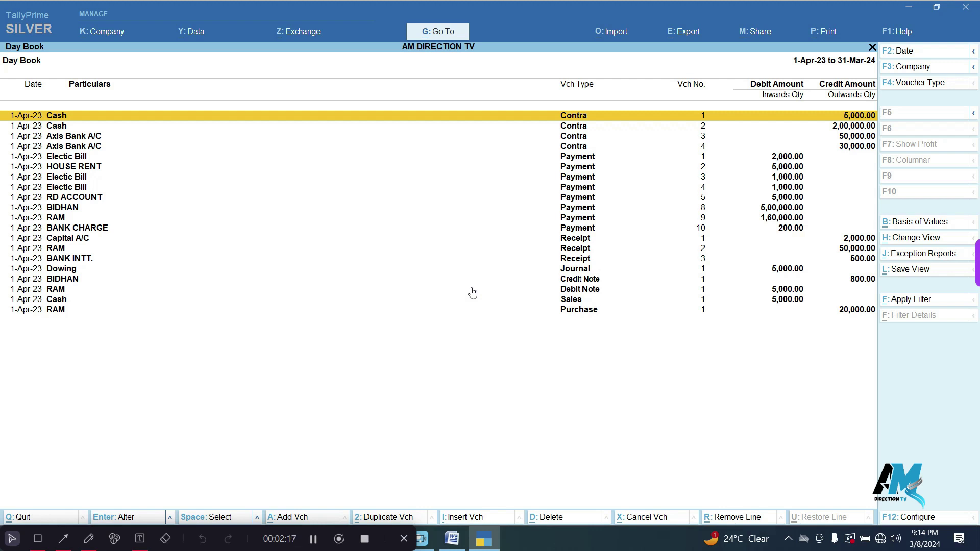
Filter the Day Book to Payment vouchers, and switch the filter to Sales vouchers
{"action": "key", "text": "F4"}
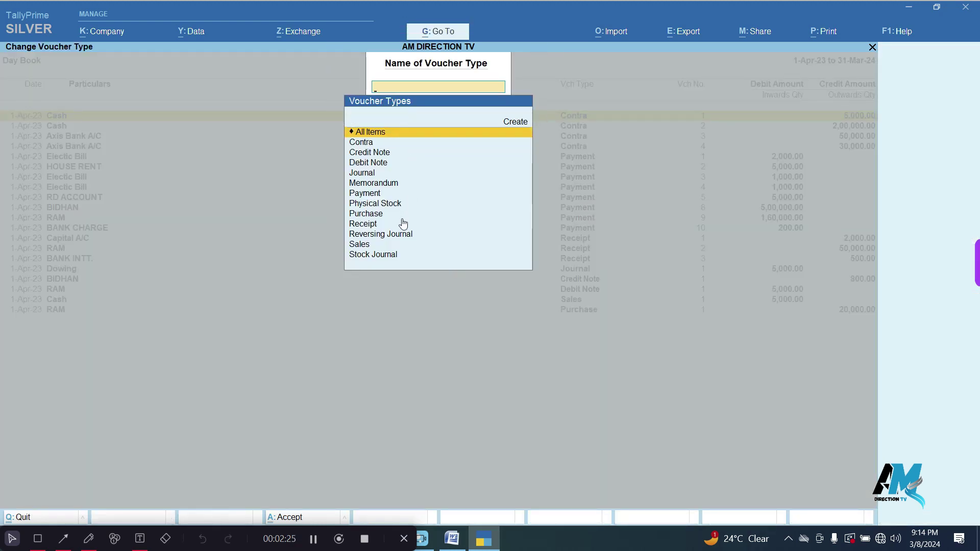
{"action": "left_click", "coordinate": [372, 196]}
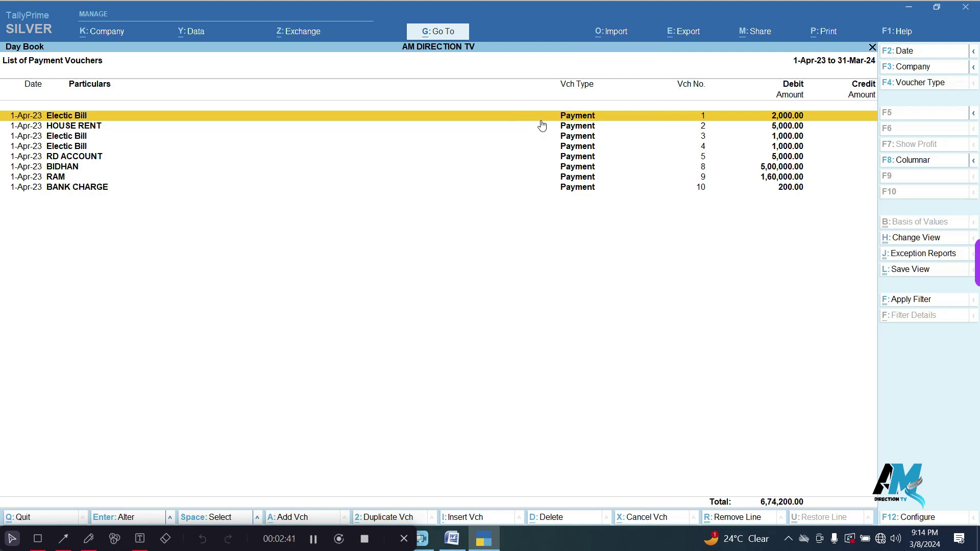
{"action": "key", "text": "F4"}
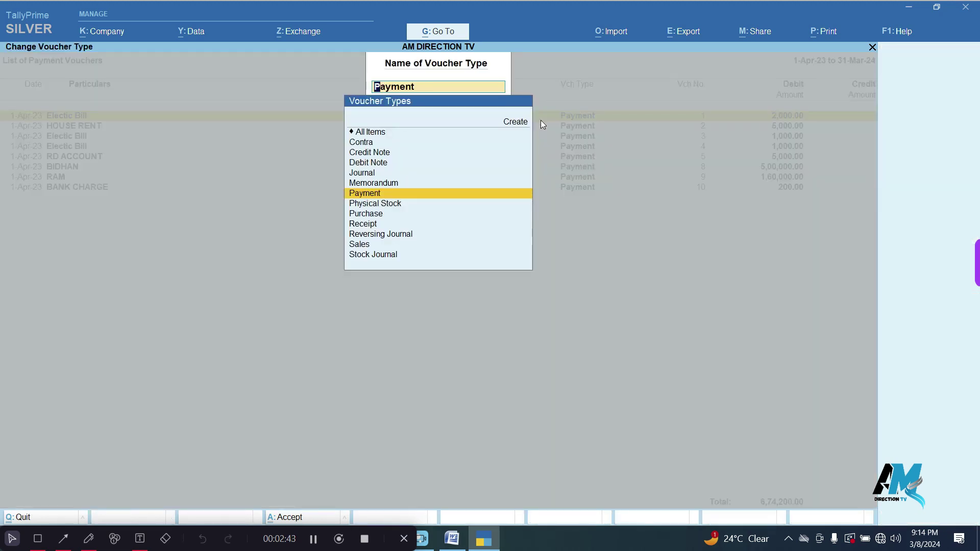
{"action": "left_click", "coordinate": [365, 245]}
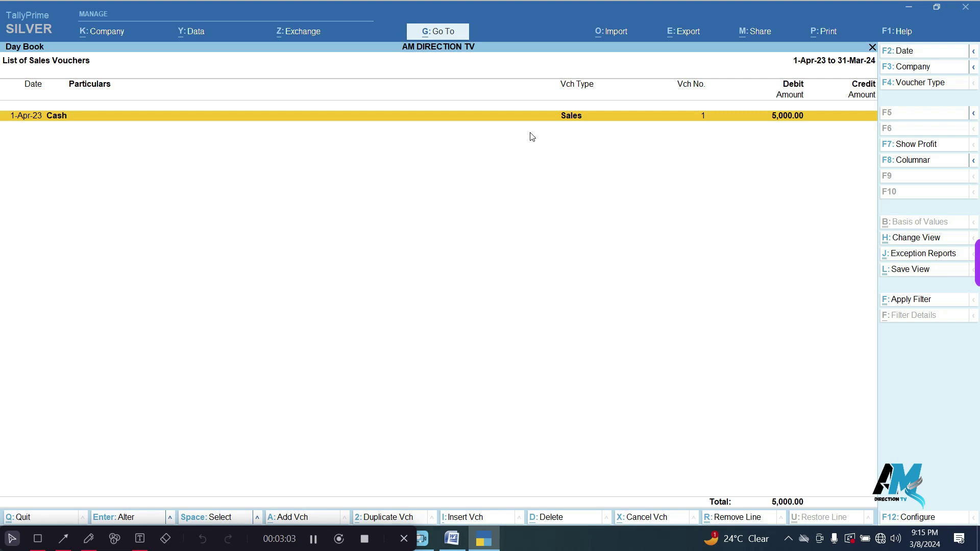
Alter the Cash sales voucher by setting its Sales Account amount to 6000, and accept the voucher
{"action": "key", "text": "Return"}
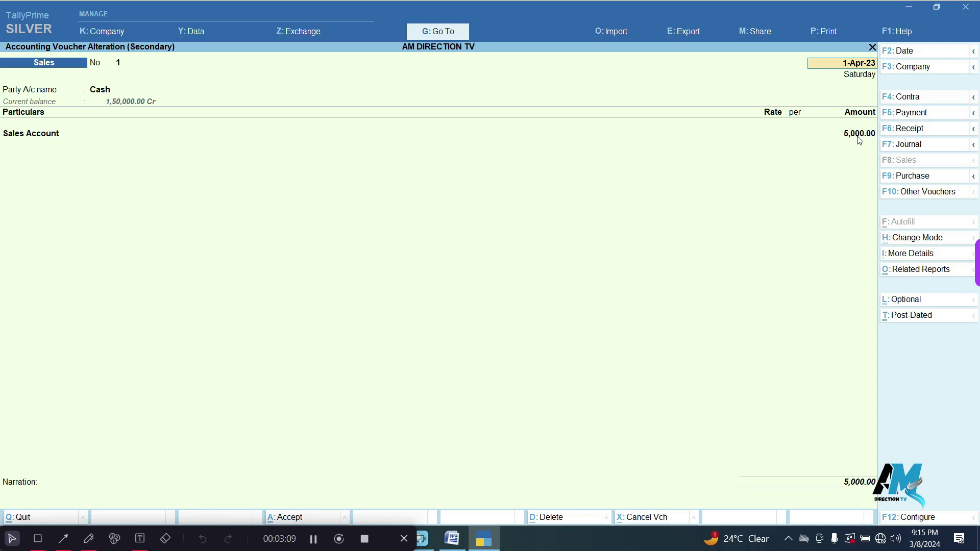
{"action": "left_click", "coordinate": [859, 137]}
{"action": "type", "text": "60"}
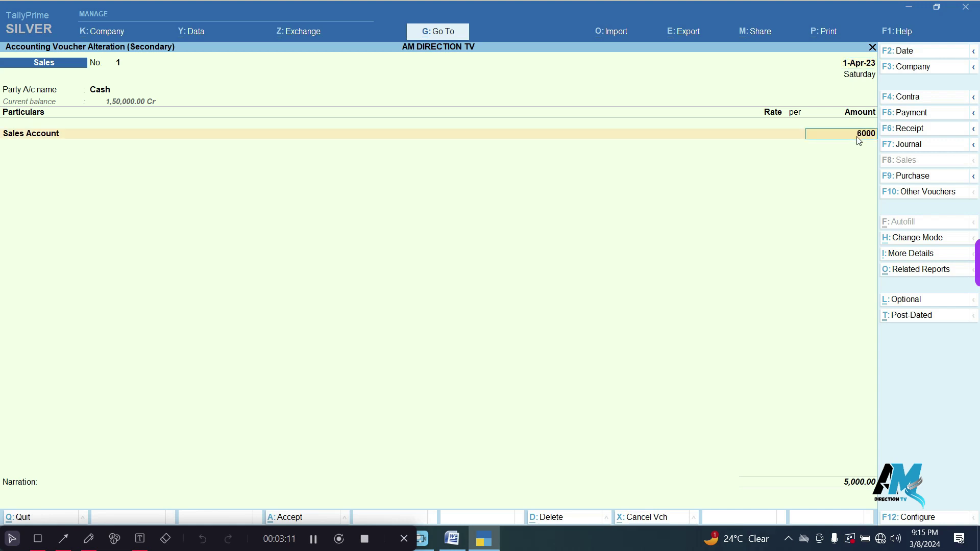
{"action": "key", "text": "Return"}
{"action": "key", "text": "Return"}
{"action": "key", "text": "Return"}
{"action": "key", "text": "Return"}
{"action": "left_click", "coordinate": [855, 136]}
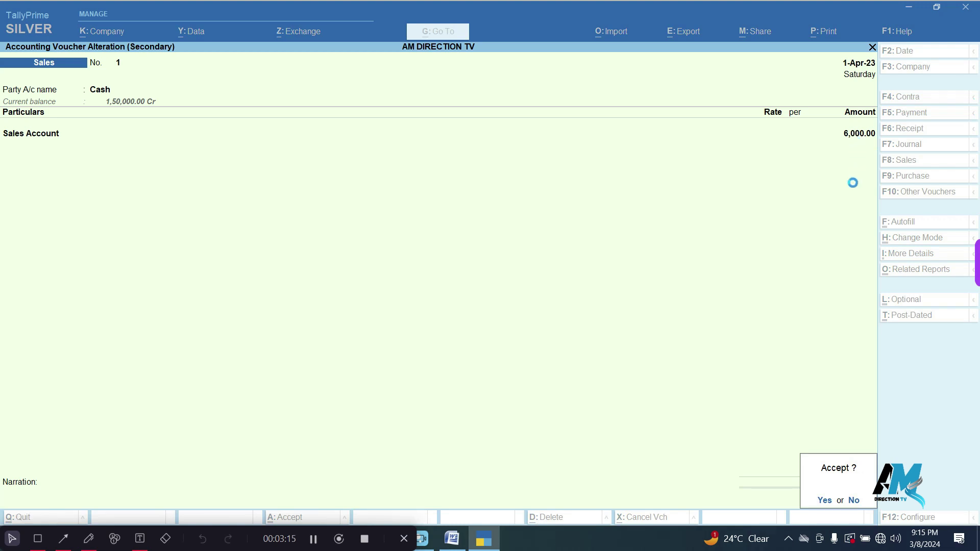
{"action": "left_click", "coordinate": [825, 501]}
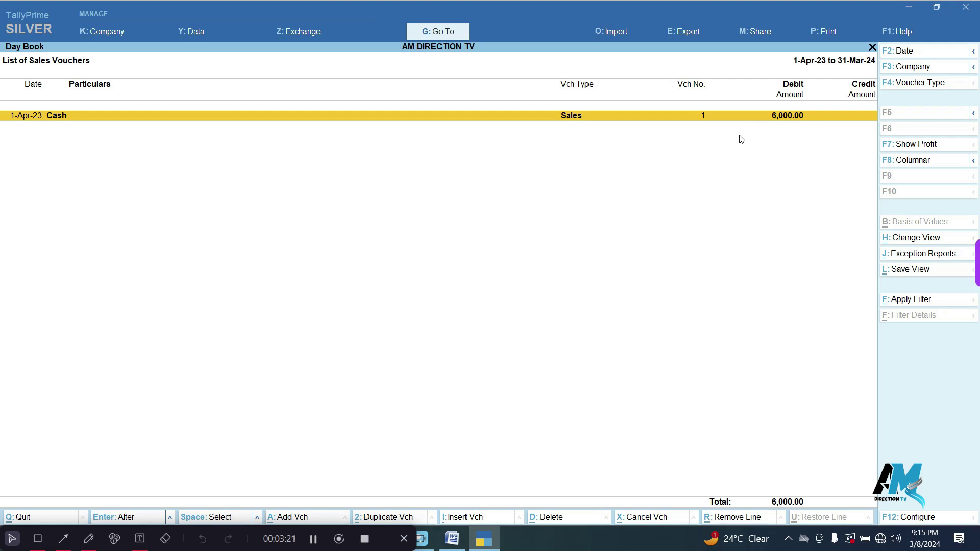
Show all voucher types in the Day Book again and delete the Cash Contra voucher number 1
{"action": "key", "text": "F4"}
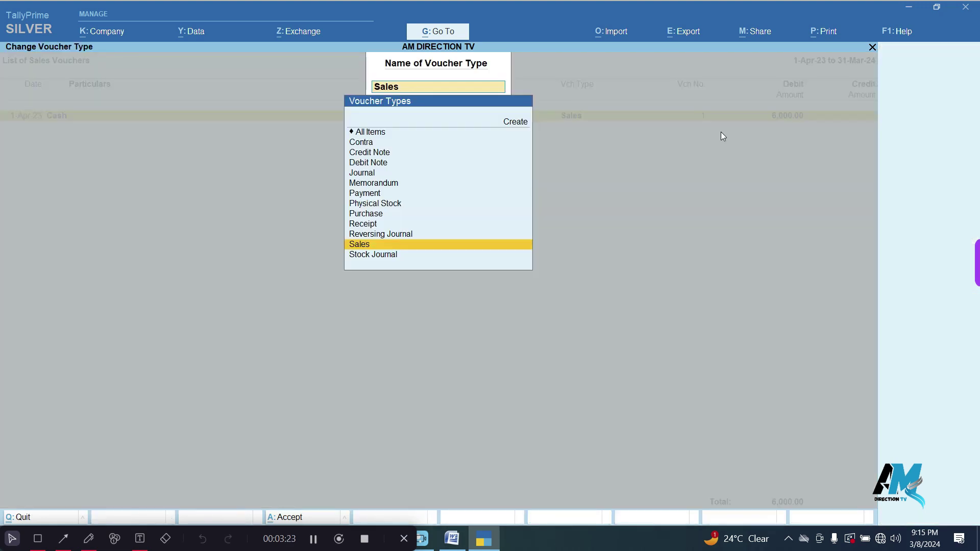
{"action": "left_click", "coordinate": [367, 132]}
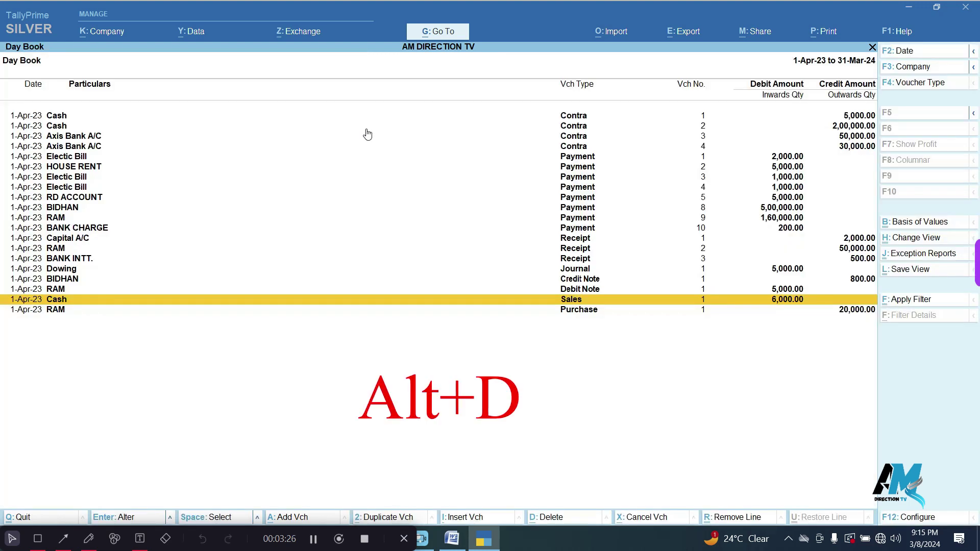
{"action": "left_click", "coordinate": [53, 118]}
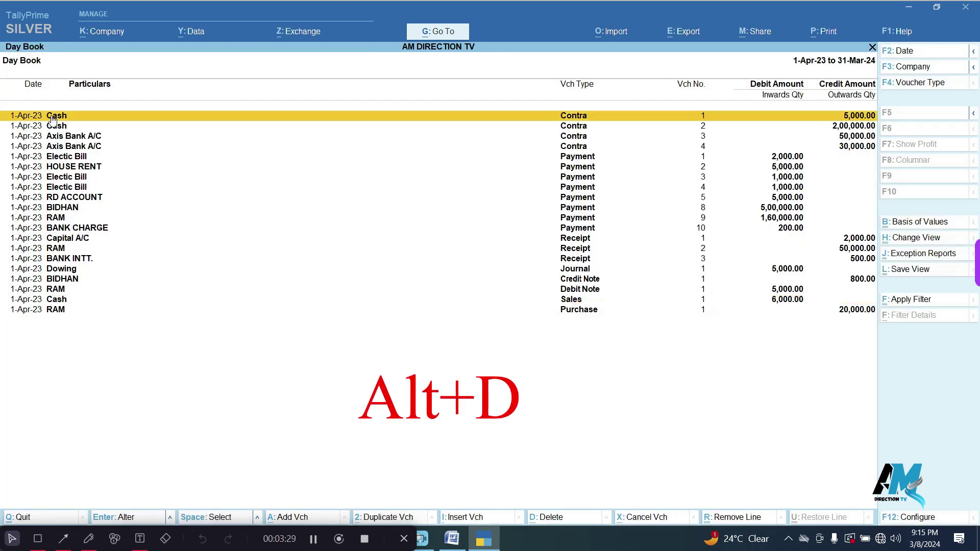
{"action": "key", "text": "alt+d"}
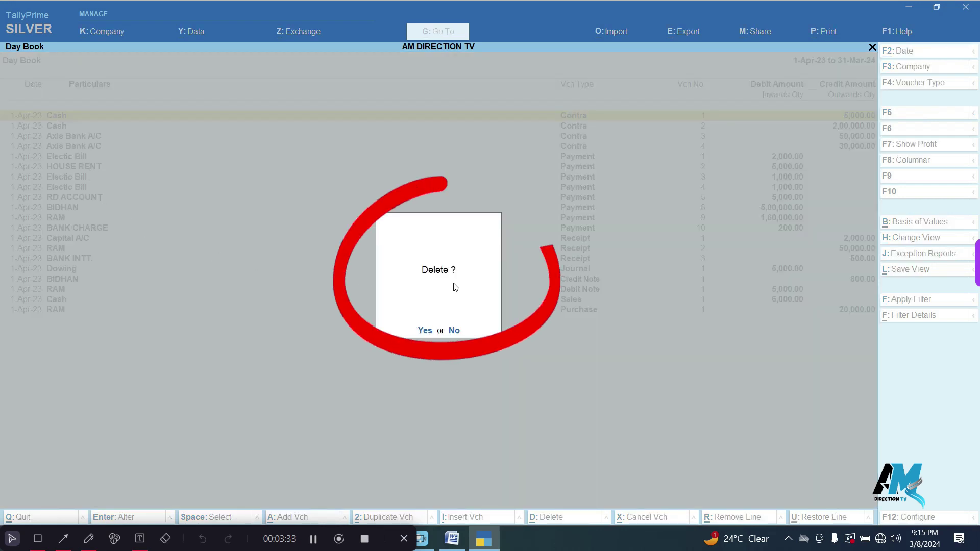
{"action": "left_click", "coordinate": [425, 330]}
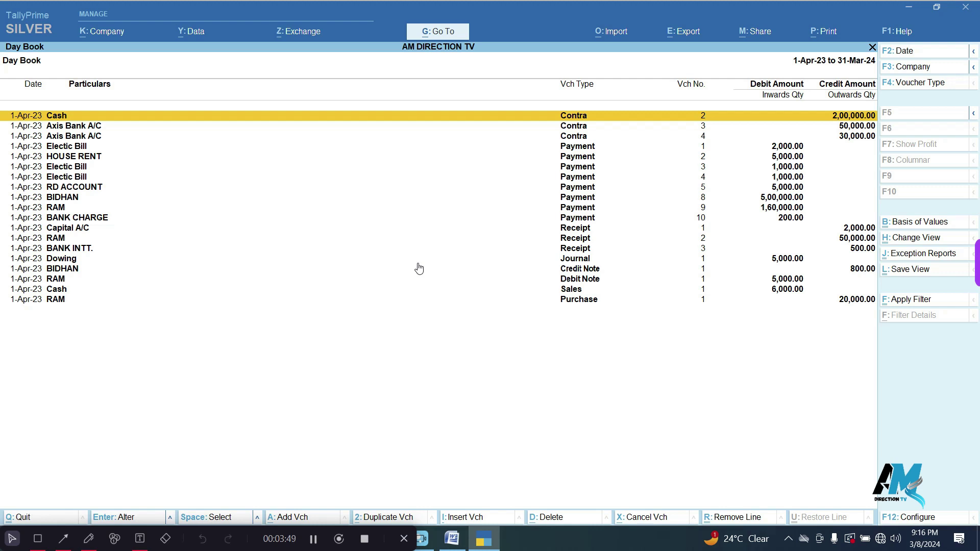
Delete three vouchers together: Cash Contra number 2, Electic Bill Payment number 1 and BANK CHARGE Payment number 10
{"action": "key", "text": "space"}
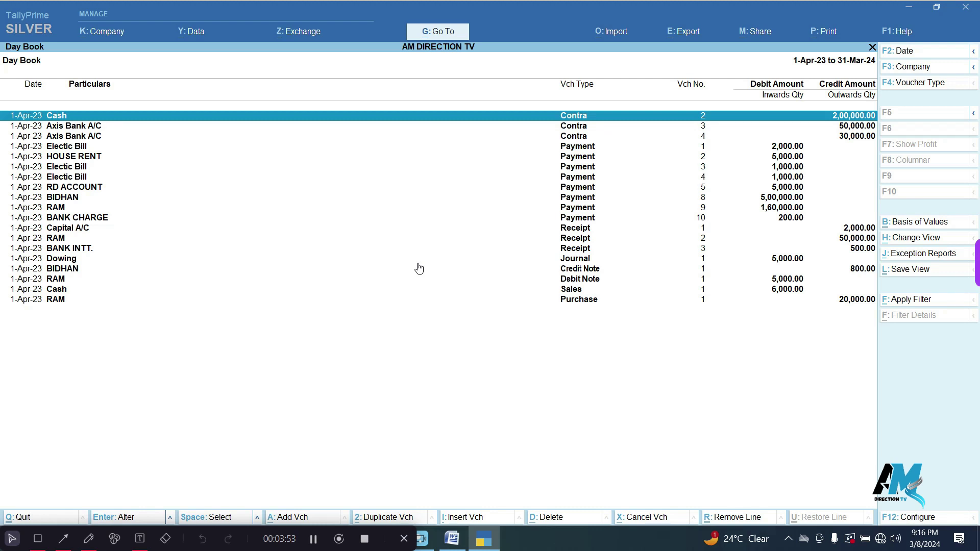
{"action": "key", "text": "Down"}
{"action": "key", "text": "Down"}
{"action": "key", "text": "Down"}
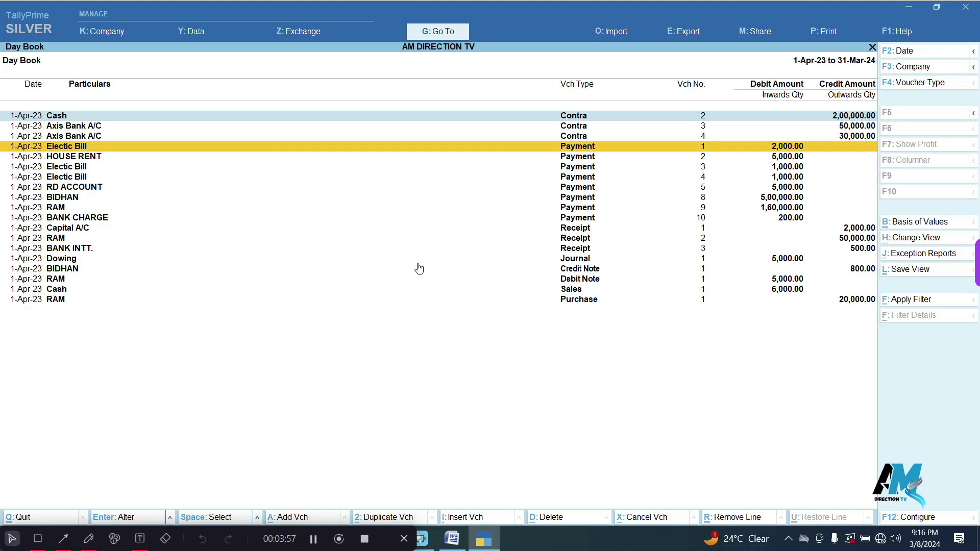
{"action": "key", "text": "space"}
{"action": "key", "text": "Up"}
{"action": "key", "text": "Up"}
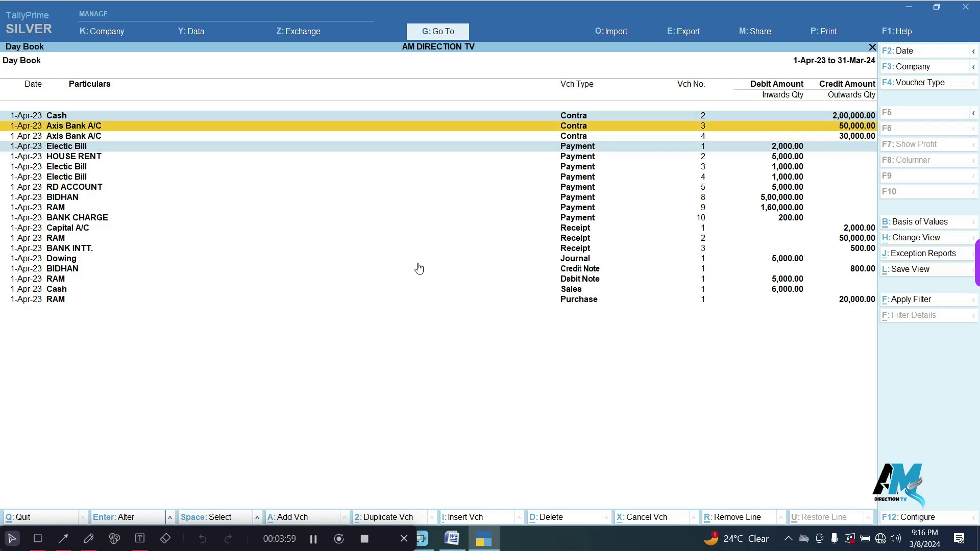
{"action": "key", "text": "Up"}
{"action": "key", "text": "Down"}
{"action": "key", "text": "Down"}
{"action": "key", "text": "Down"}
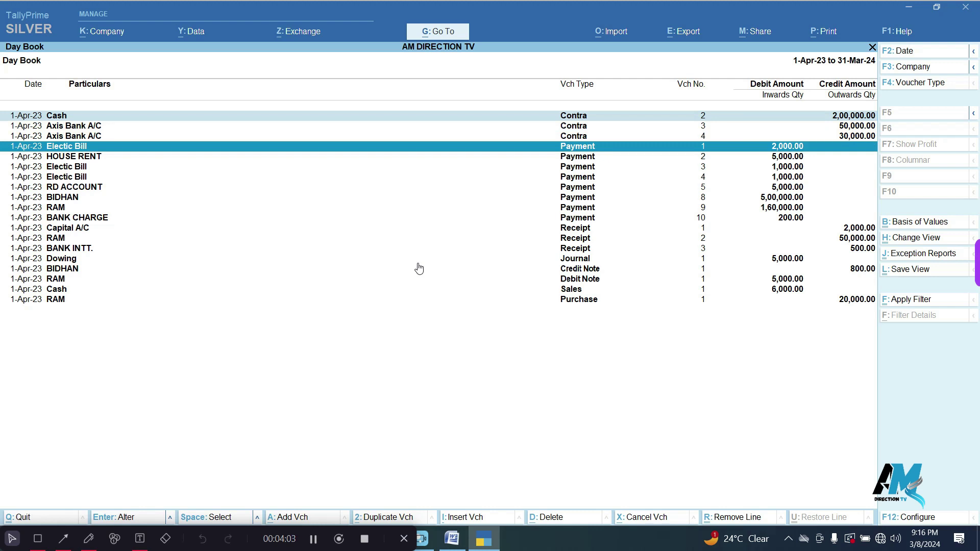
{"action": "key", "text": "Down"}
{"action": "key", "text": "Down"}
{"action": "key", "text": "Down"}
{"action": "key", "text": "Down"}
{"action": "key", "text": "Down"}
{"action": "key", "text": "Down"}
{"action": "key", "text": "Down"}
{"action": "key", "text": "space"}
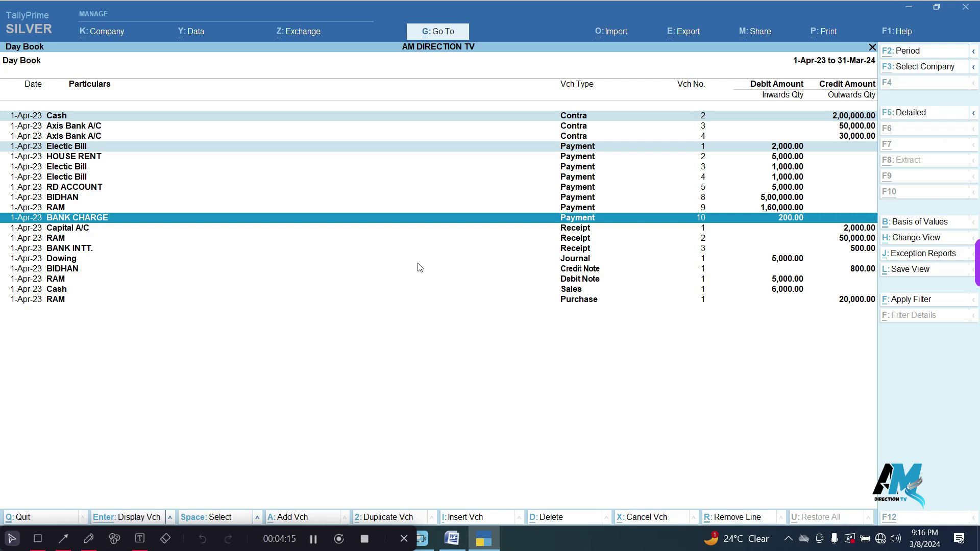
{"action": "key", "text": "alt+d"}
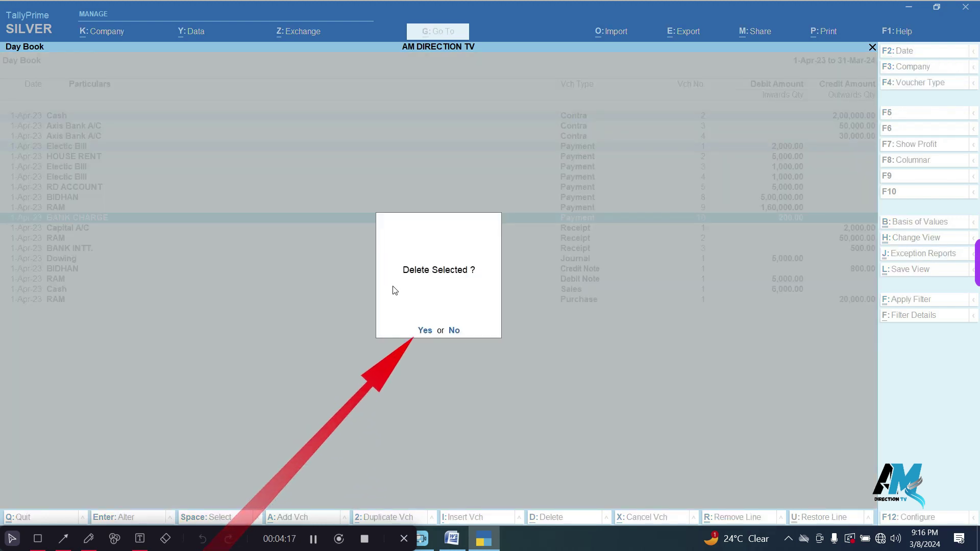
{"action": "left_click", "coordinate": [426, 332]}
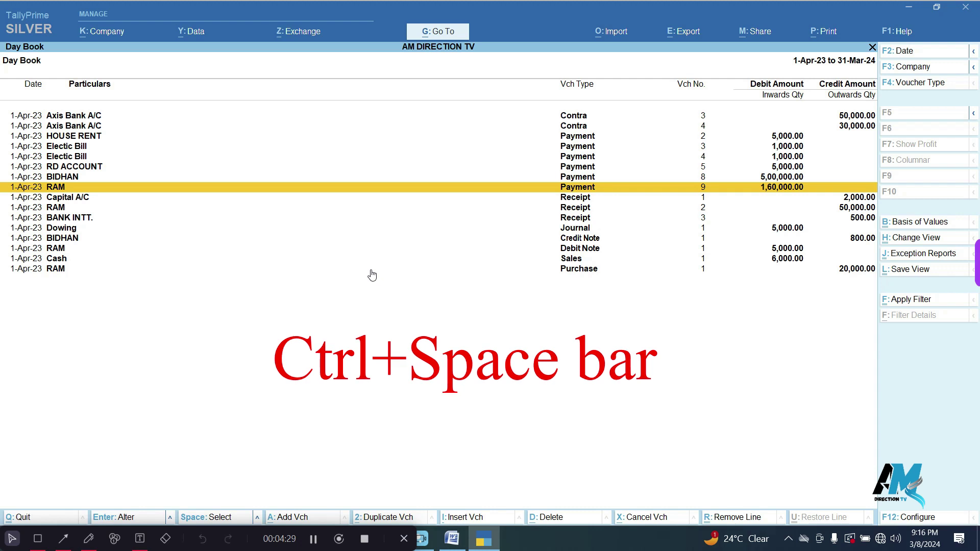
Try to delete all Day Book vouchers at once, decline the deletion and clear the selection
{"action": "key", "text": "ctrl+space"}
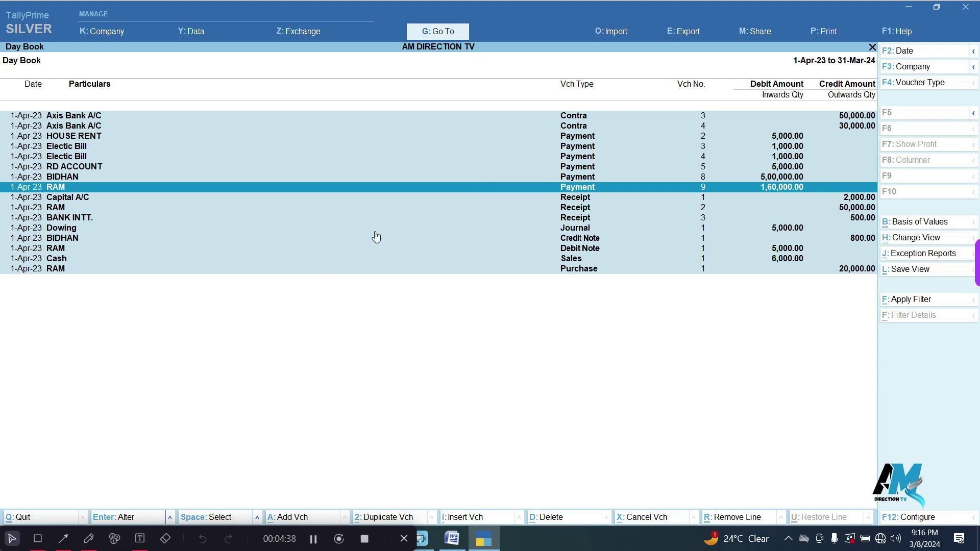
{"action": "key", "text": "alt+d"}
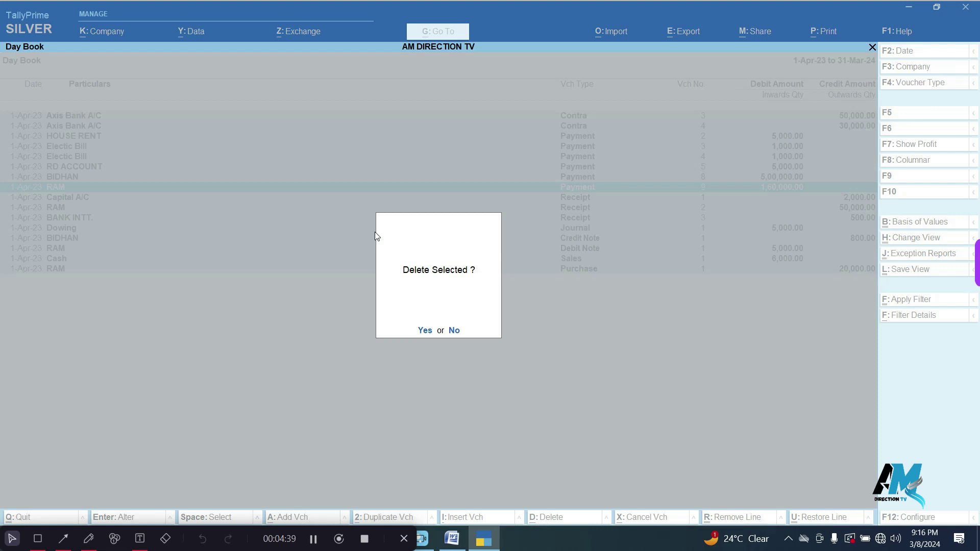
{"action": "mouse_move", "coordinate": [390, 273]}
{"action": "left_mouse_down"}
{"action": "mouse_move", "coordinate": [356, 292]}
{"action": "mouse_move", "coordinate": [468, 313]}
{"action": "mouse_move", "coordinate": [441, 357]}
{"action": "mouse_move", "coordinate": [407, 325]}
{"action": "left_mouse_up"}
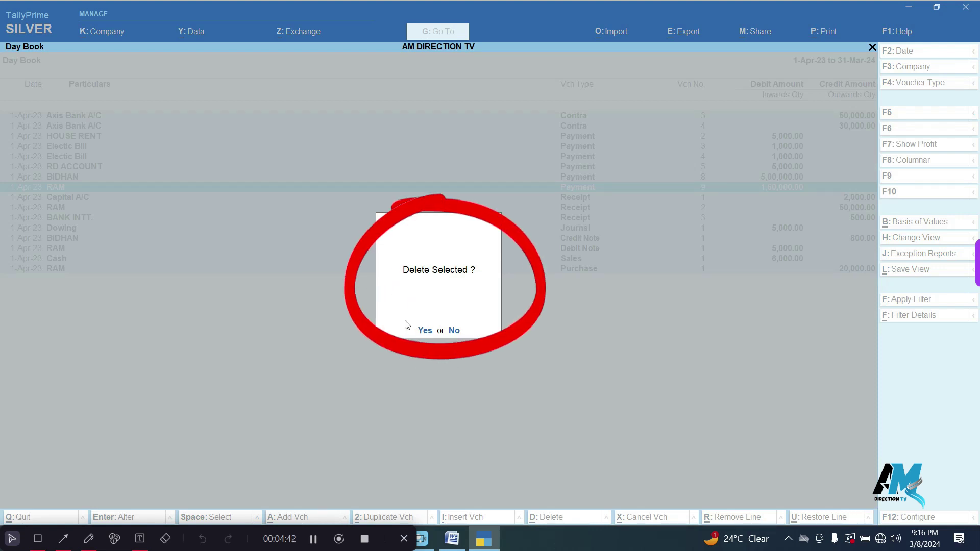
{"action": "left_click", "coordinate": [455, 331]}
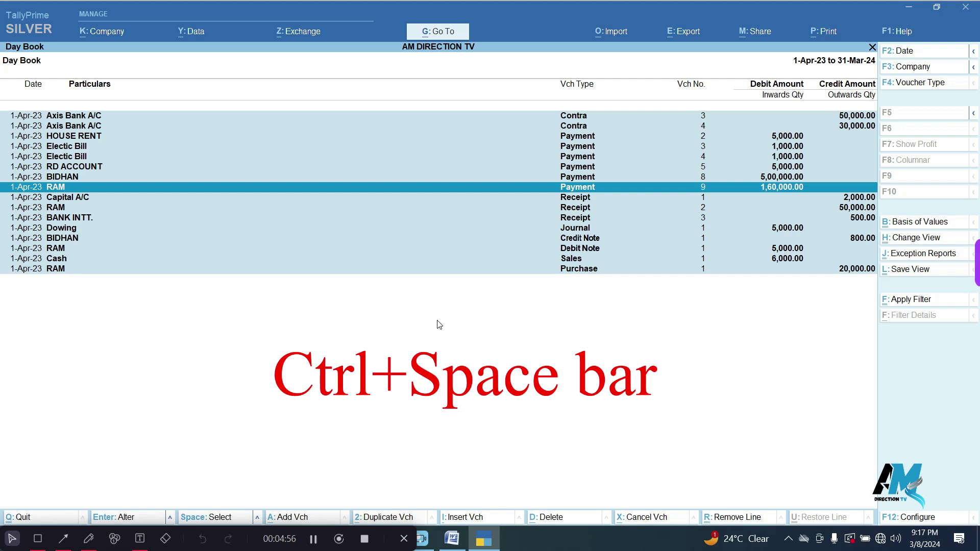
{"action": "key", "text": "ctrl"}
{"action": "key", "text": "ctrl+space"}
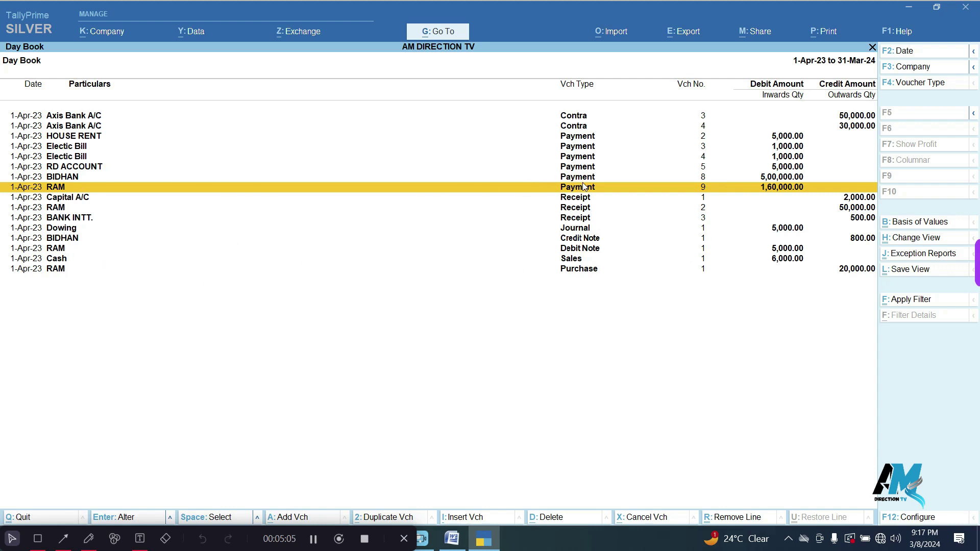
Remove the line of Electic Bill Payment voucher number 3 from the Day Book and restore it
{"action": "left_click", "coordinate": [781, 149]}
{"action": "key", "text": "ctrl"}
{"action": "key", "text": "ctrl+r"}
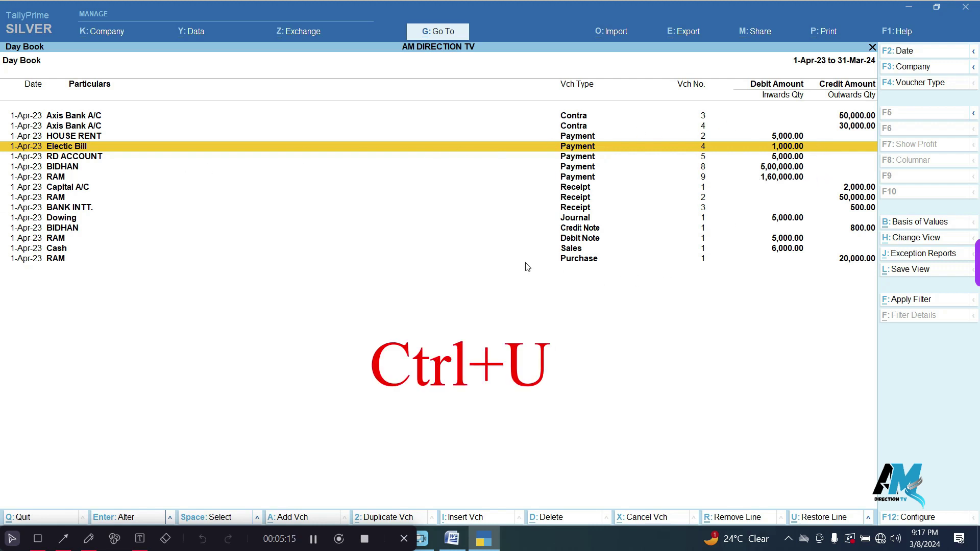
{"action": "key", "text": "ctrl"}
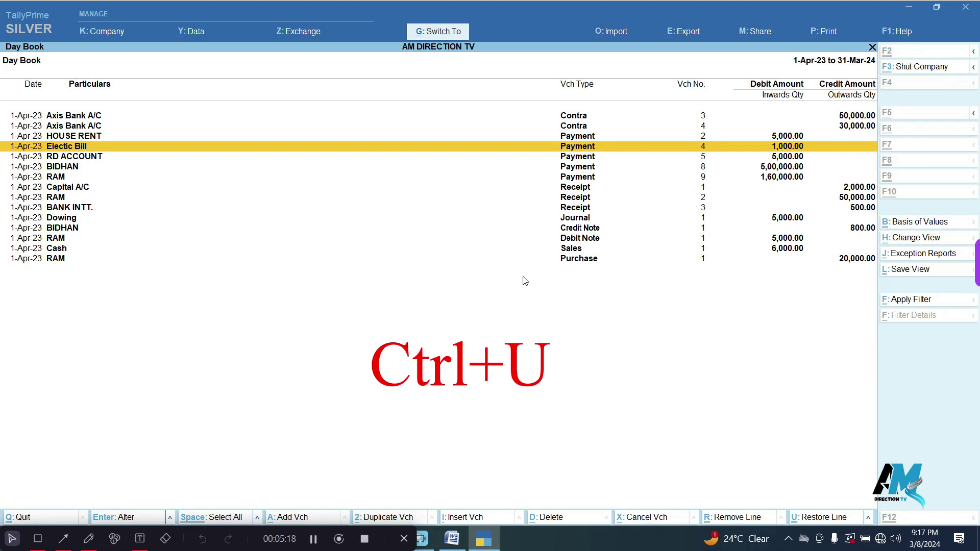
{"action": "key", "text": "ctrl+u"}
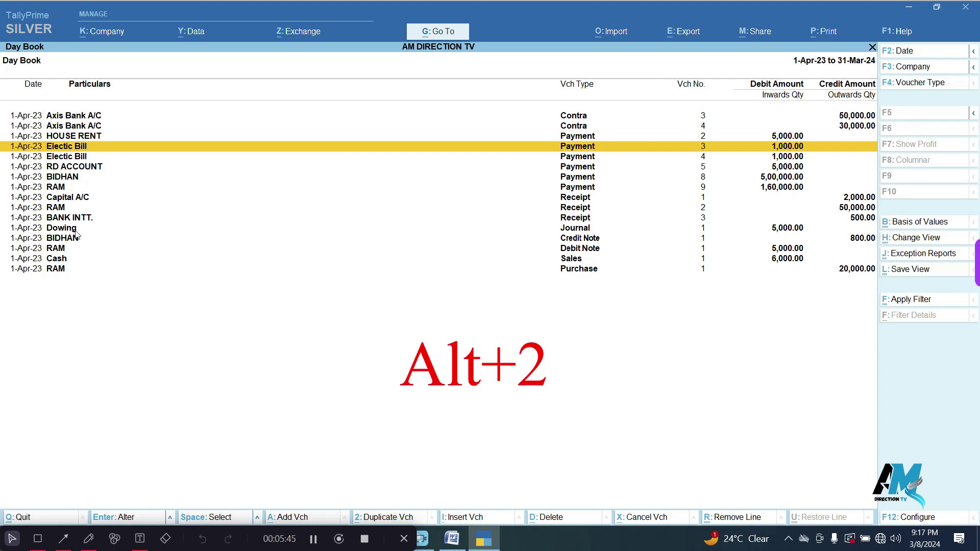
Duplicate Electic Bill Payment voucher number 3, date the copy 2-Apr-23, and accept it
{"action": "key", "text": "alt+2"}
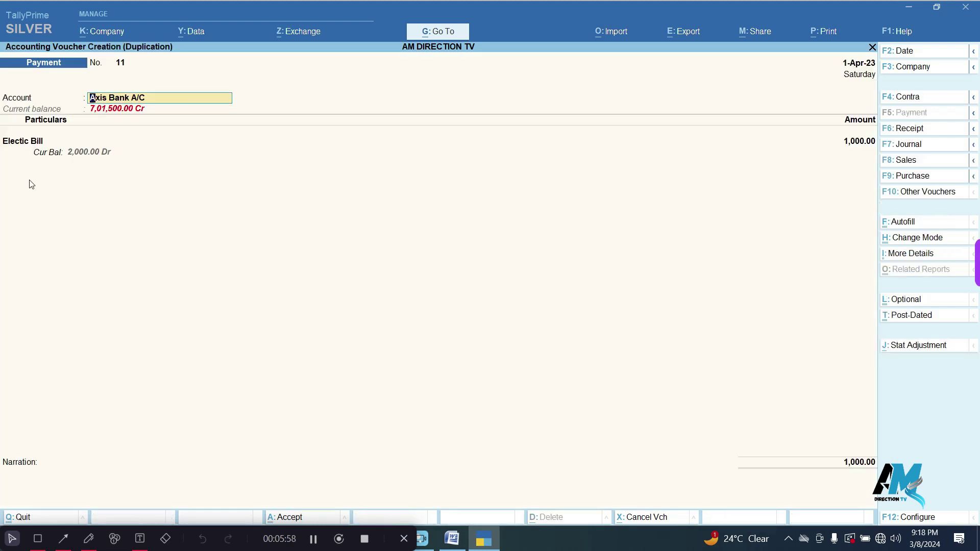
{"action": "key", "text": "Return"}
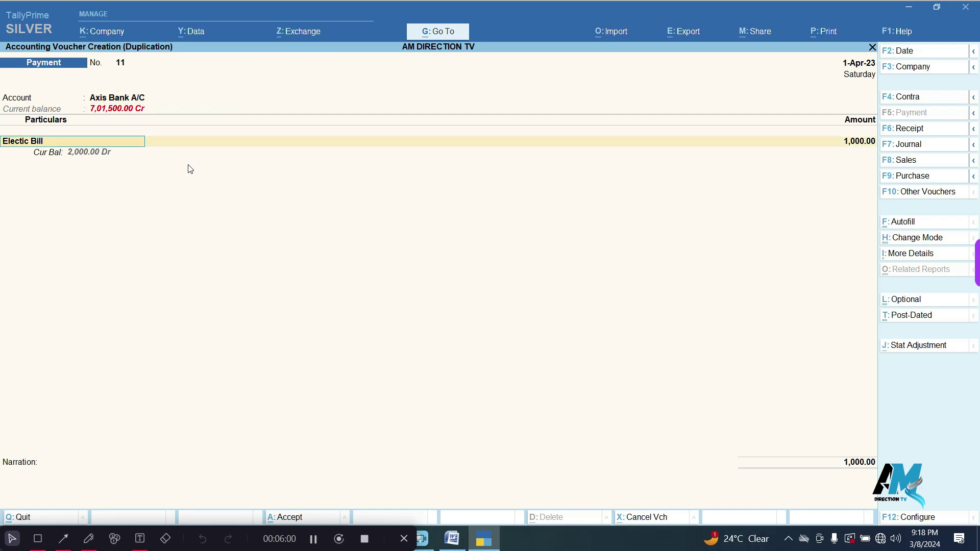
{"action": "key", "text": "Return"}
{"action": "key", "text": "Return"}
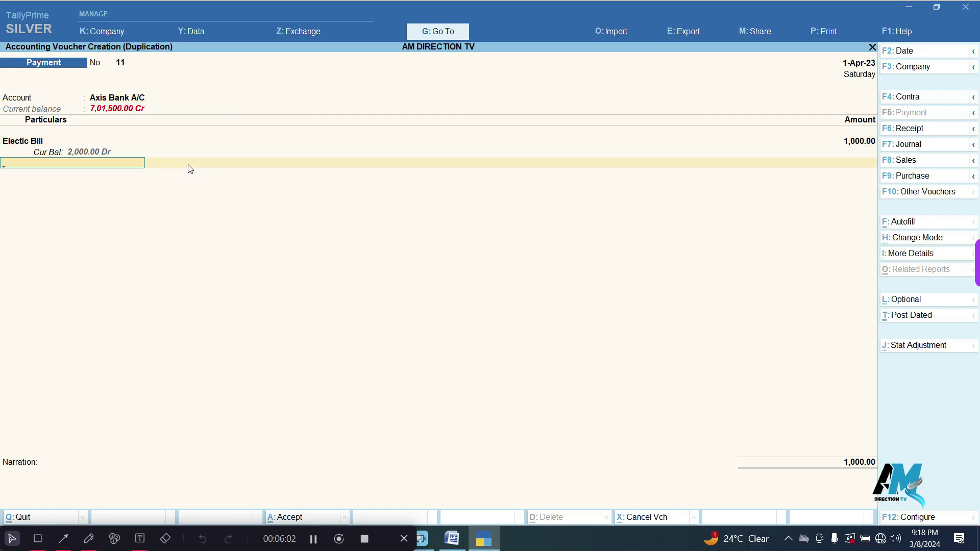
{"action": "key", "text": "F2"}
{"action": "type", "text": "2"}
{"action": "key", "text": "Return"}
{"action": "key", "text": "Return"}
{"action": "key", "text": "Return"}
{"action": "key", "text": "Return"}
{"action": "key", "text": "Return"}
{"action": "key", "text": "Return"}
{"action": "key", "text": "Return"}
{"action": "key", "text": "Return"}
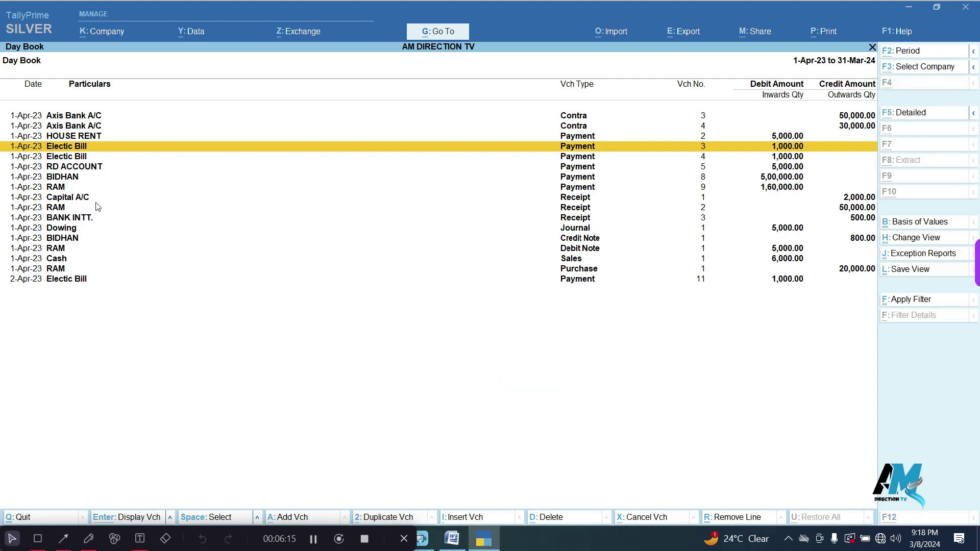
Cancel Payment voucher number 3 and save it with the narration xyz and Axis Bank A/C as its account
{"action": "key", "text": "alt+x"}
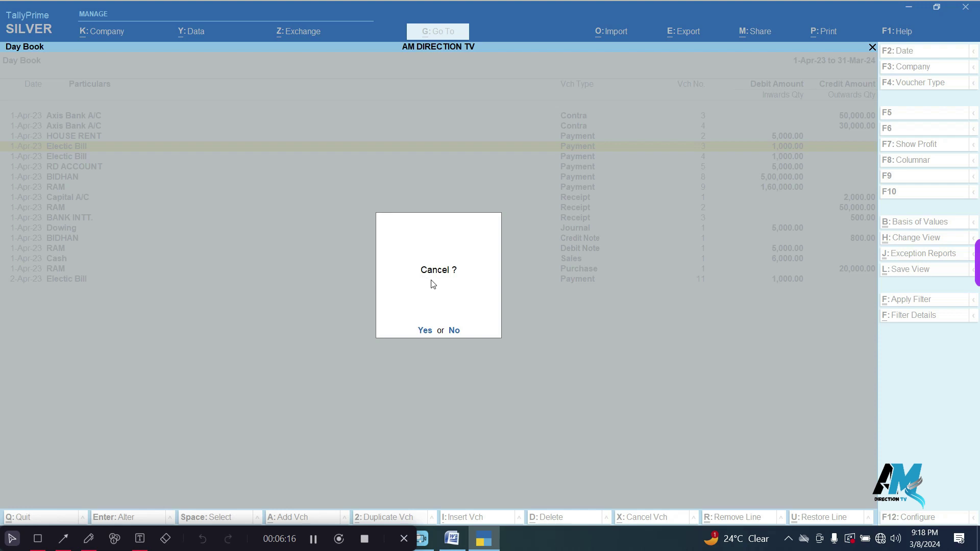
{"action": "left_click", "coordinate": [424, 332]}
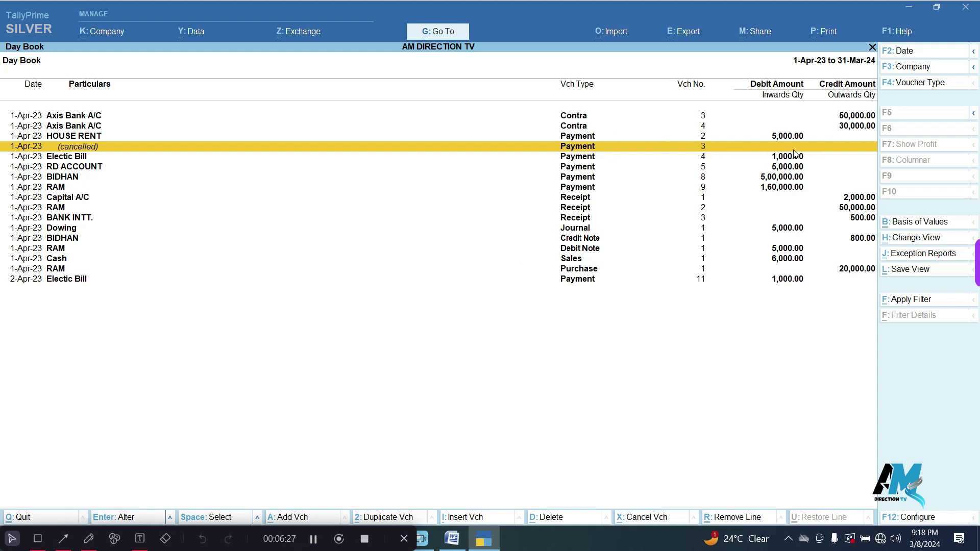
{"action": "key", "text": "Return"}
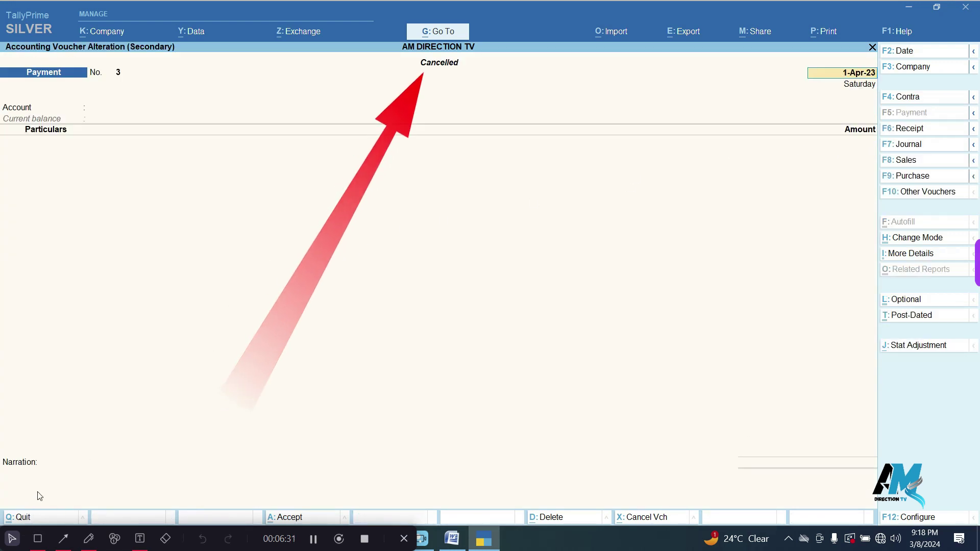
{"action": "left_click", "coordinate": [50, 482]}
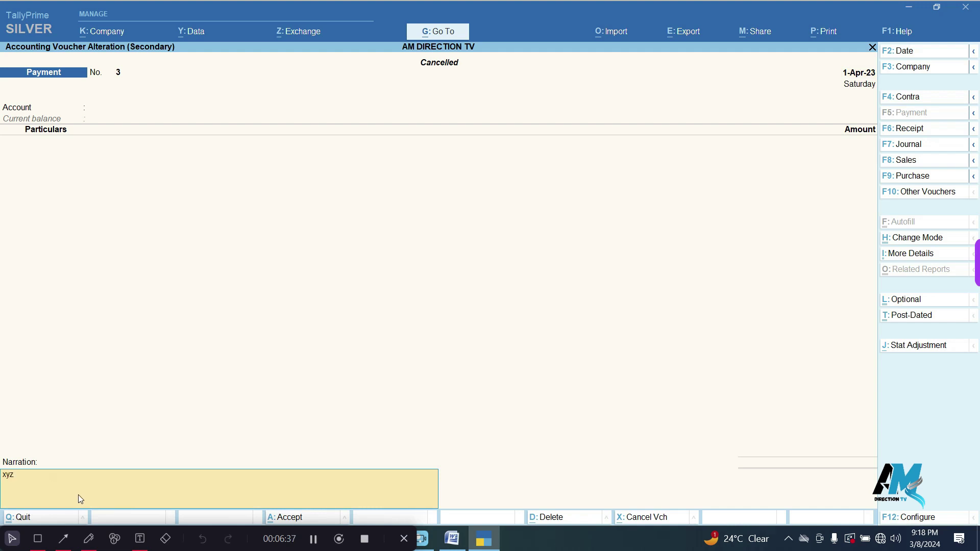
{"action": "key", "text": "Return"}
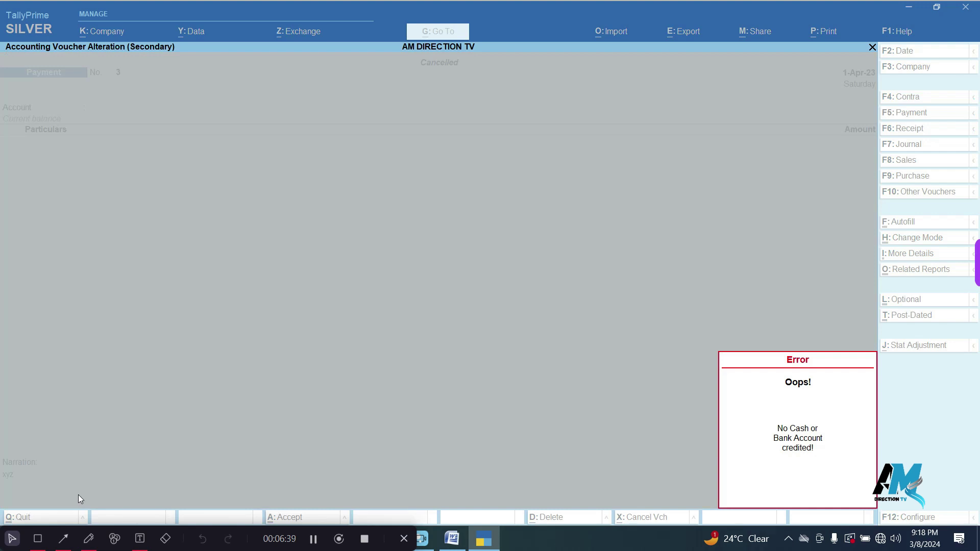
{"action": "key", "text": "Return"}
{"action": "key", "text": "Return"}
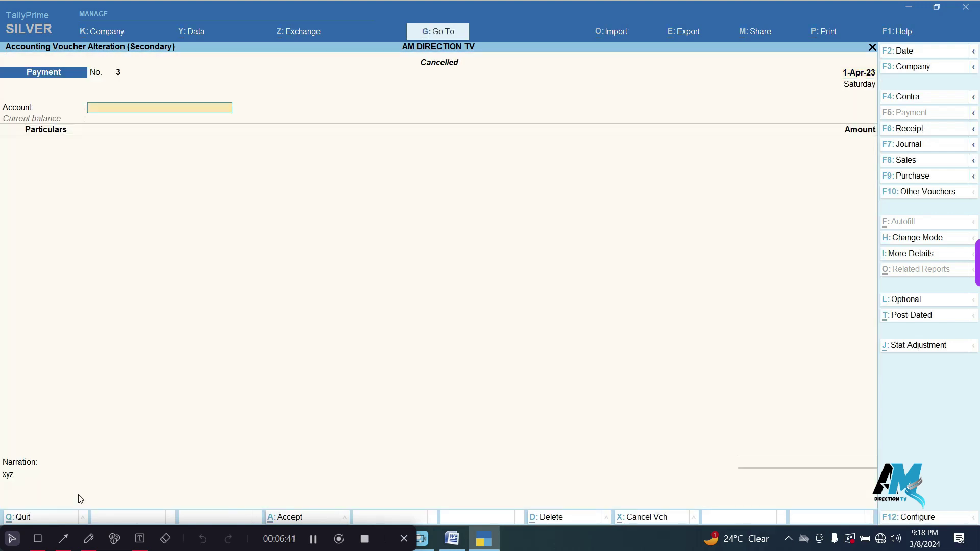
{"action": "key", "text": "Return"}
{"action": "key", "text": "Return"}
{"action": "key", "text": "Return"}
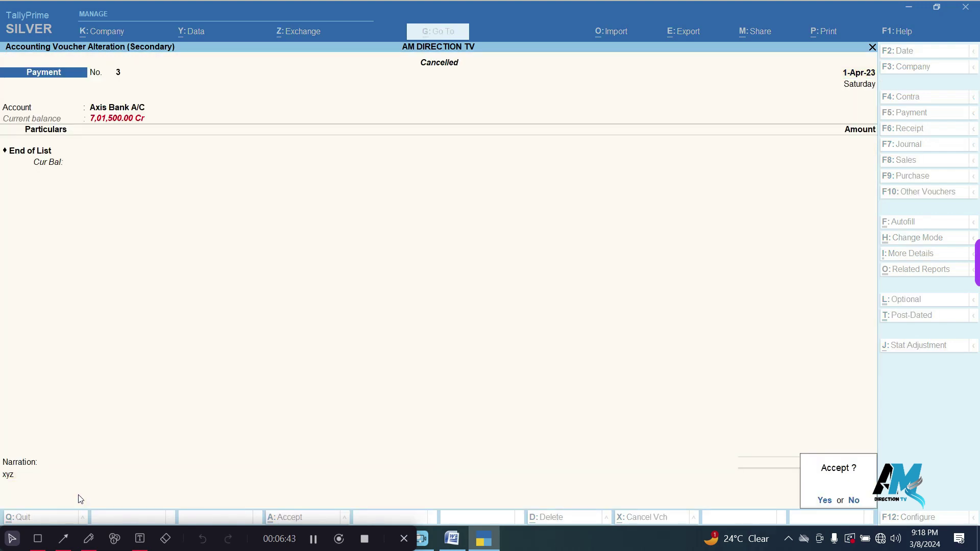
{"action": "key", "text": "Return"}
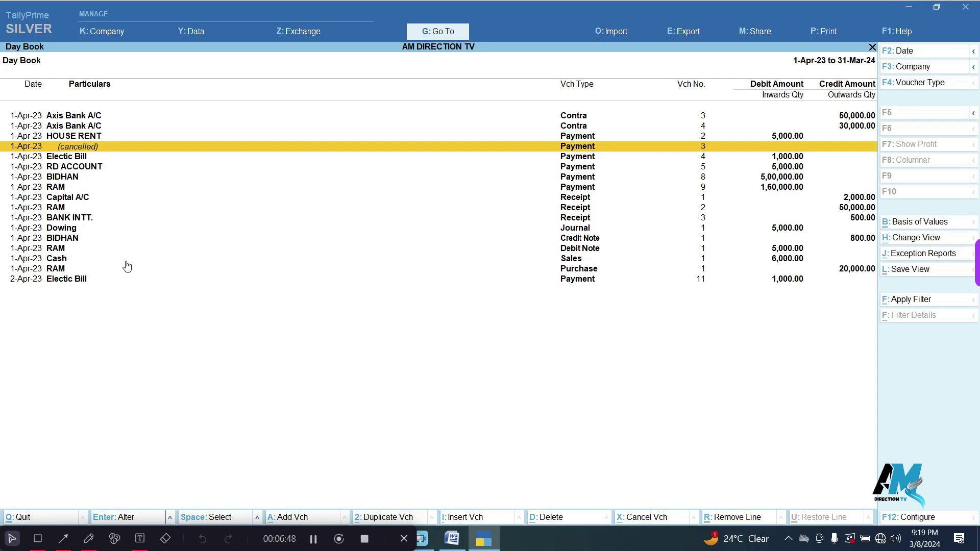
Add a new Sales voucher from the Day Book with the last listed ledger as the party account
{"action": "key", "text": "alt+a"}
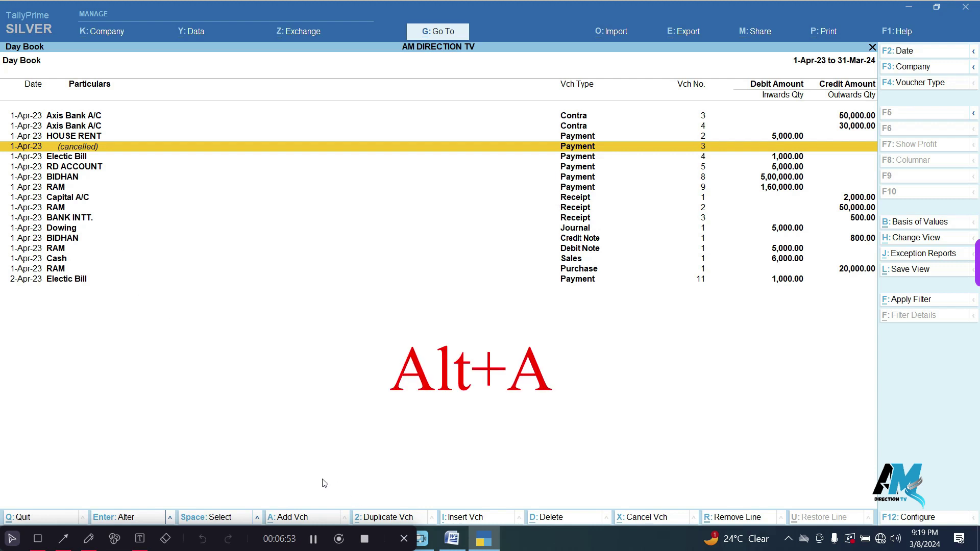
{"action": "left_click", "coordinate": [315, 522]}
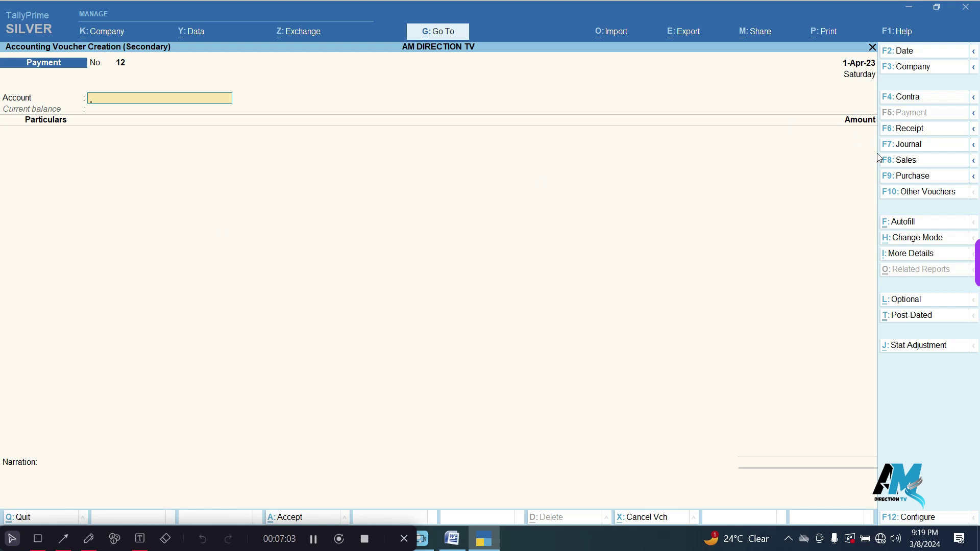
{"action": "left_click", "coordinate": [913, 161]}
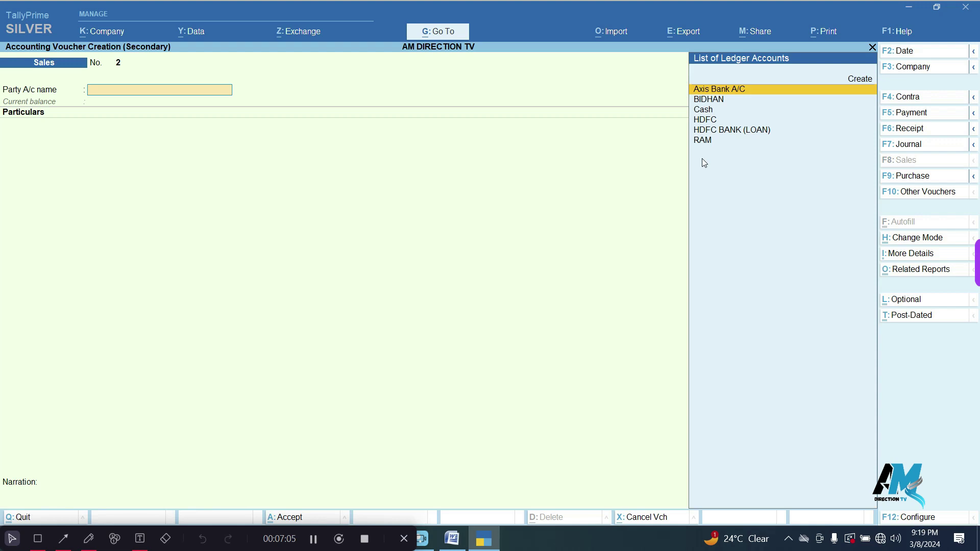
{"action": "key", "text": "Down"}
{"action": "key", "text": "Down"}
{"action": "key", "text": "Down"}
{"action": "key", "text": "Down"}
{"action": "key", "text": "Down"}
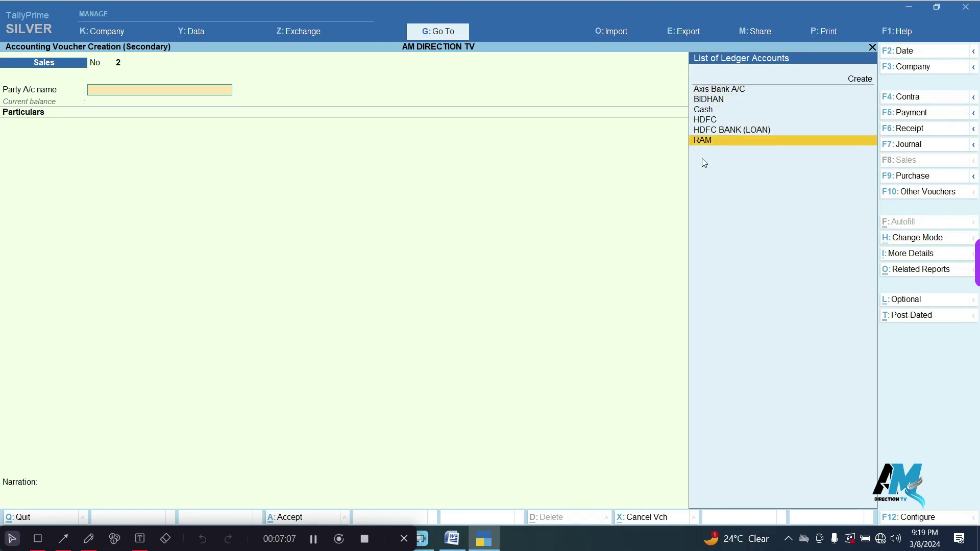
{"action": "key", "text": "Return"}
{"action": "key", "text": "Return"}
{"action": "key", "text": "Return"}
{"action": "key", "text": "Return"}
{"action": "key", "text": "Return"}
{"action": "key", "text": "Return"}
{"action": "key", "text": "Return"}
{"action": "key", "text": "Return"}
{"action": "key", "text": "Return"}
{"action": "key", "text": "Return"}
{"action": "key", "text": "Return"}
{"action": "key", "text": "Return"}
{"action": "key", "text": "Return"}
{"action": "key", "text": "Return"}
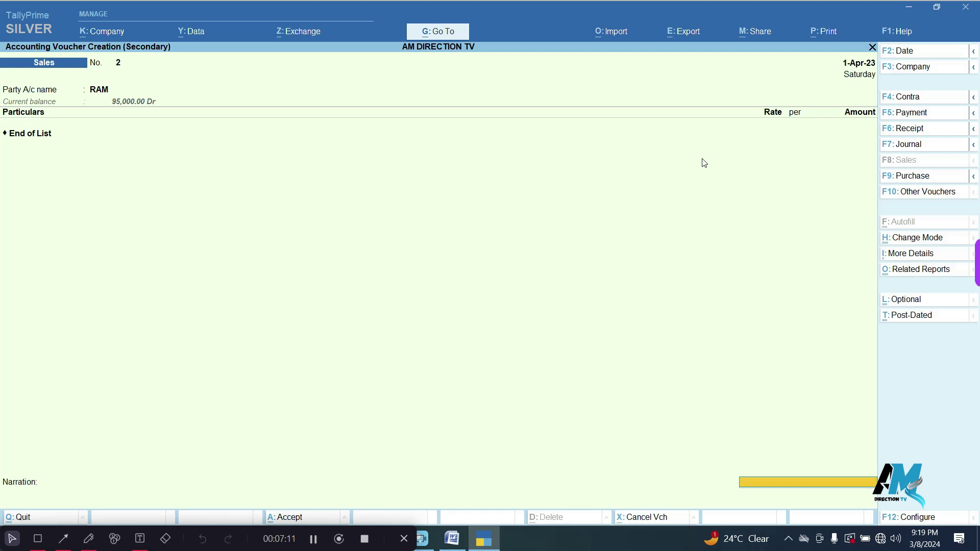
Enter 50000 against Sales Account, keep the bill-wise New Ref 2, and accept the Sales voucher
{"action": "key", "text": "Down"}
{"action": "key", "text": "Down"}
{"action": "key", "text": "Down"}
{"action": "key", "text": "Down"}
{"action": "key", "text": "Down"}
{"action": "key", "text": "Down"}
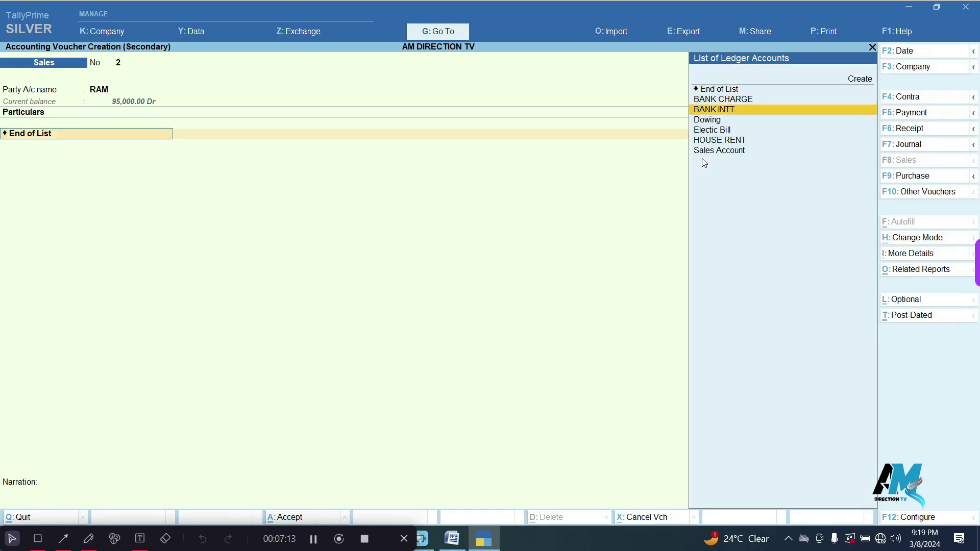
{"action": "key", "text": "Return"}
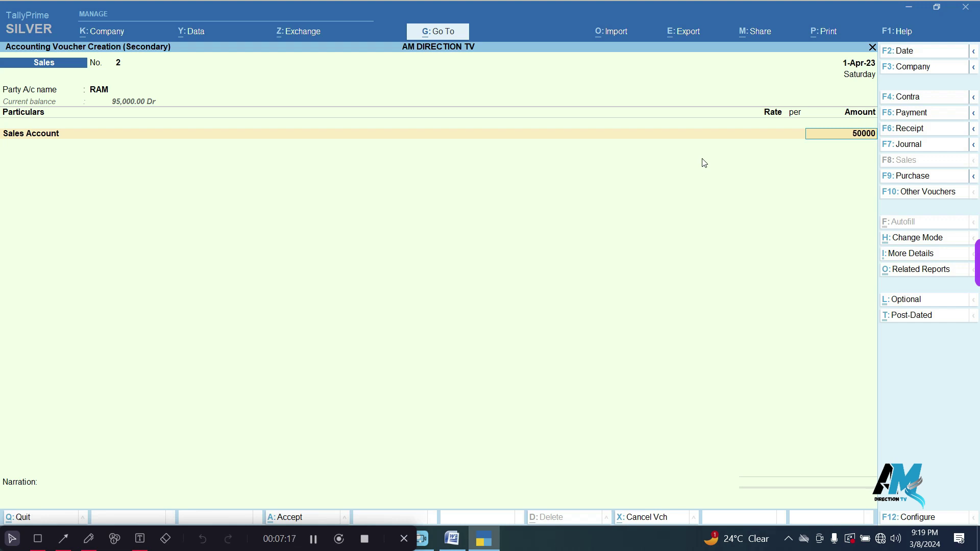
{"action": "key", "text": "Return"}
{"action": "key", "text": "Return"}
{"action": "key", "text": "Return"}
{"action": "key", "text": "Return"}
{"action": "key", "text": "Return"}
{"action": "key", "text": "Return"}
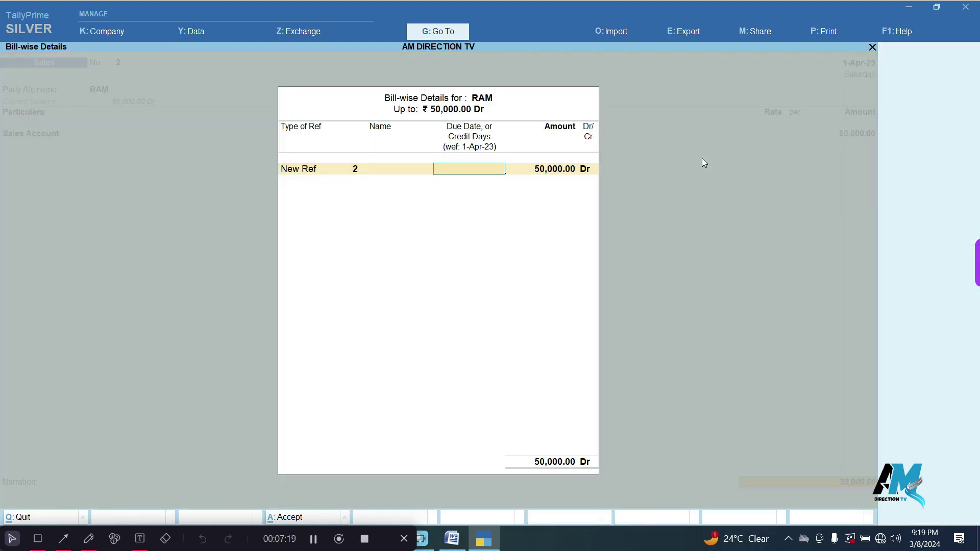
{"action": "key", "text": "Return"}
{"action": "key", "text": "Return"}
{"action": "key", "text": "Return"}
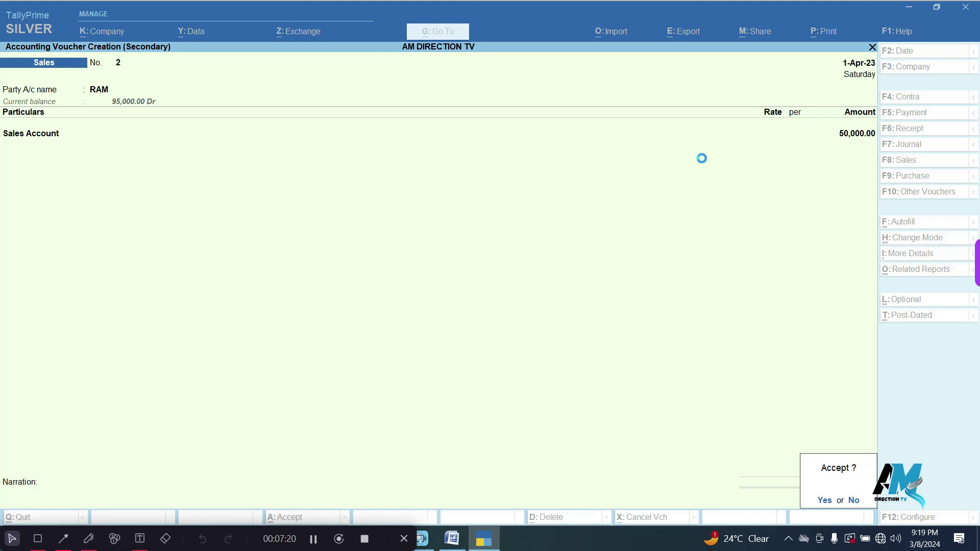
{"action": "key", "text": "Return"}
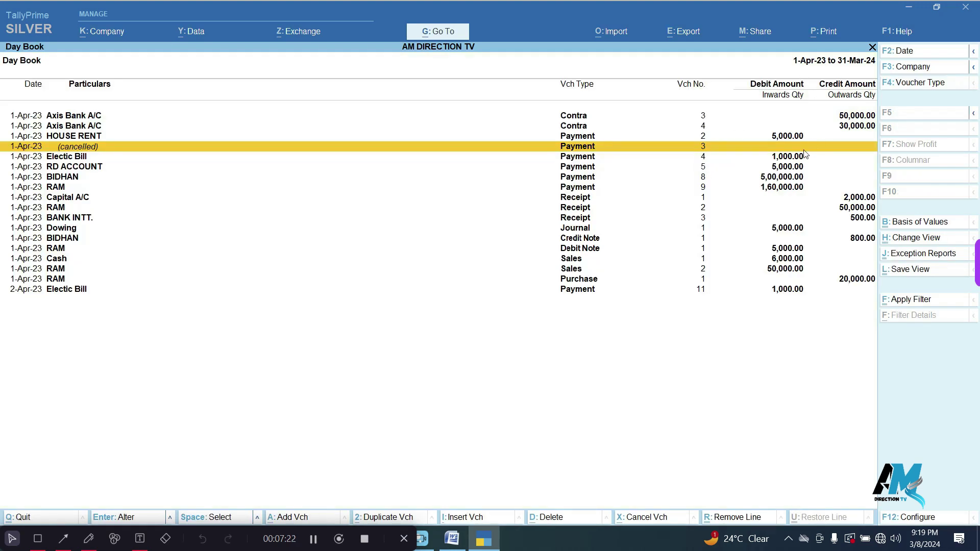
{"action": "left_click", "coordinate": [779, 273]}
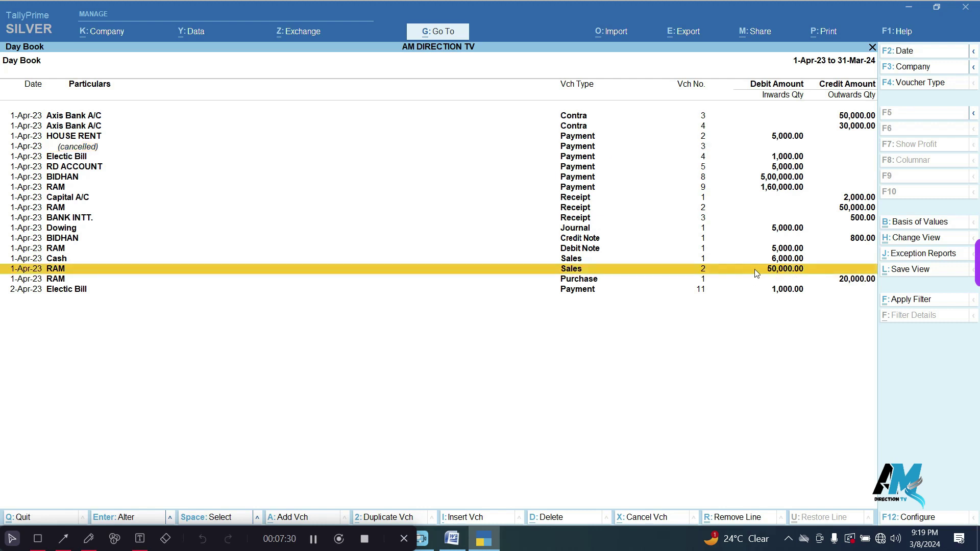
Configure the Day Book to show narrations by setting Show Narrations to Yes
{"action": "key", "text": "F12"}
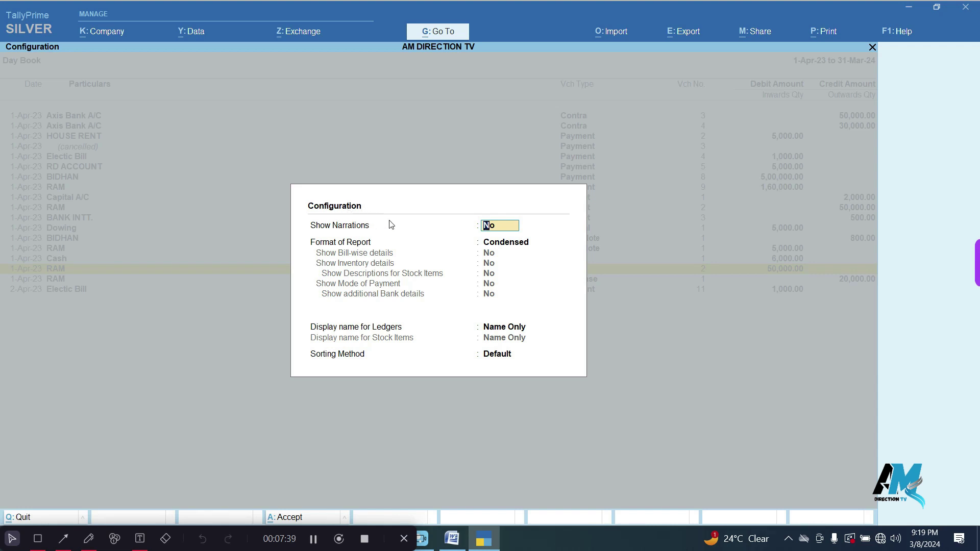
{"action": "left_click", "coordinate": [500, 229]}
{"action": "key", "text": "Return"}
{"action": "key", "text": "Return"}
{"action": "key", "text": "Return"}
{"action": "key", "text": "Return"}
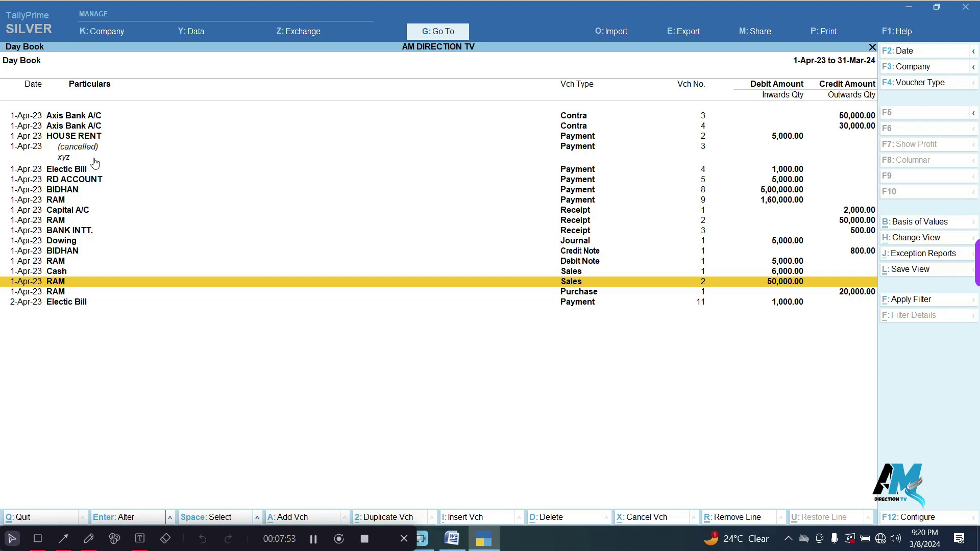
Configure the Day Book to use the Detailed report format and show the mode of payment, and accept the configuration
{"action": "key", "text": "F12"}
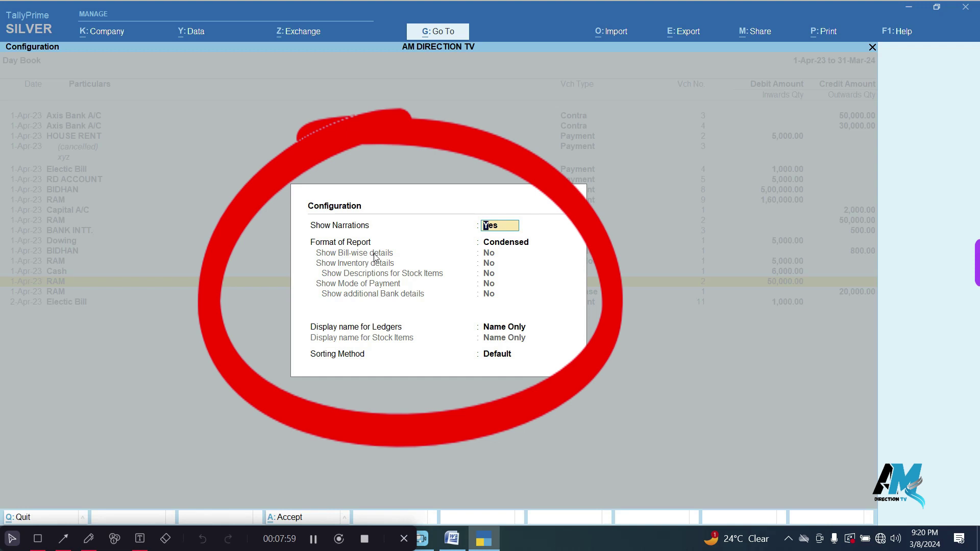
{"action": "left_click", "coordinate": [510, 248]}
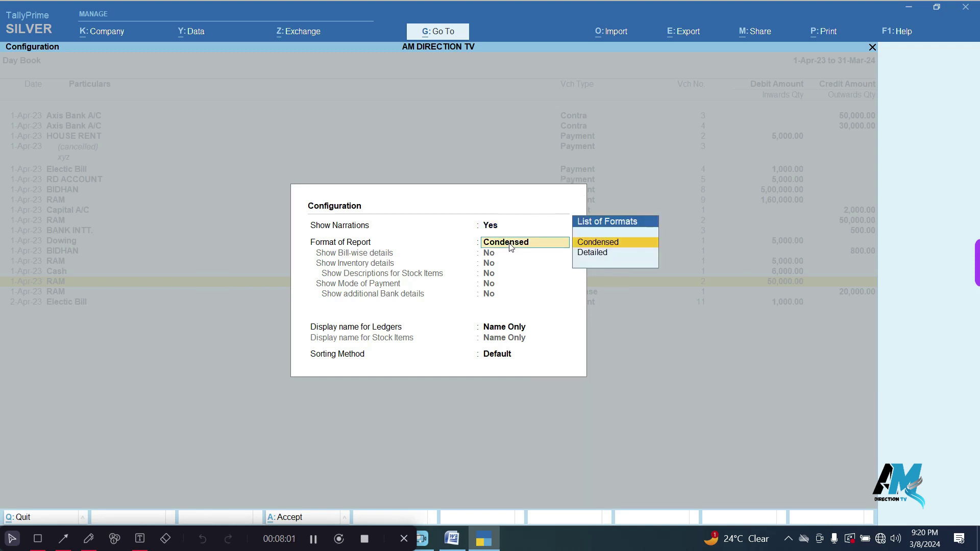
{"action": "left_click", "coordinate": [597, 261]}
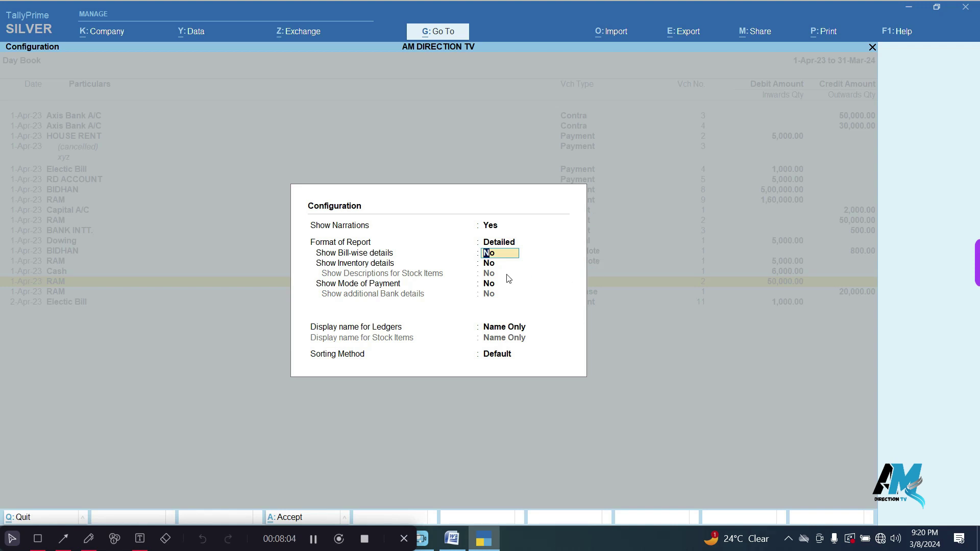
{"action": "left_click", "coordinate": [487, 288]}
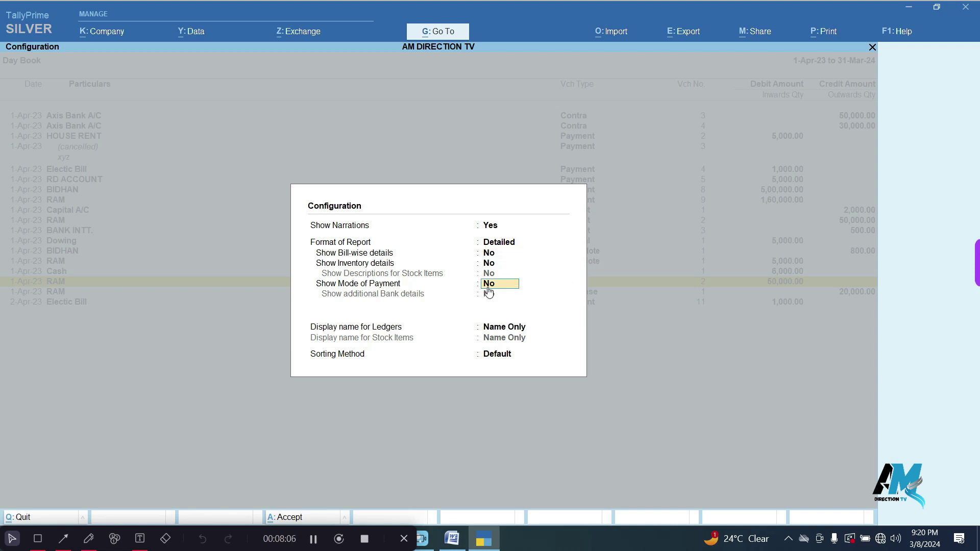
{"action": "key", "text": "Return"}
{"action": "key", "text": "Return"}
{"action": "key", "text": "Return"}
{"action": "key", "text": "Return"}
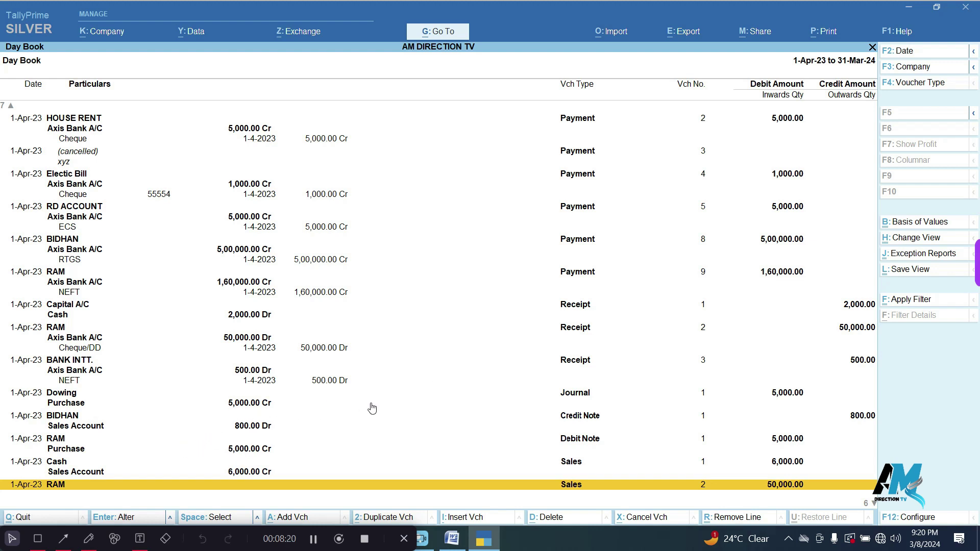
Examine the detailed Day Book entries from the first Contra voucher through the Receipt vouchers, including their ledger lines and payment modes
{"action": "scroll", "coordinate": [372, 407], "scroll_direction": "down", "scroll_amount": 1}
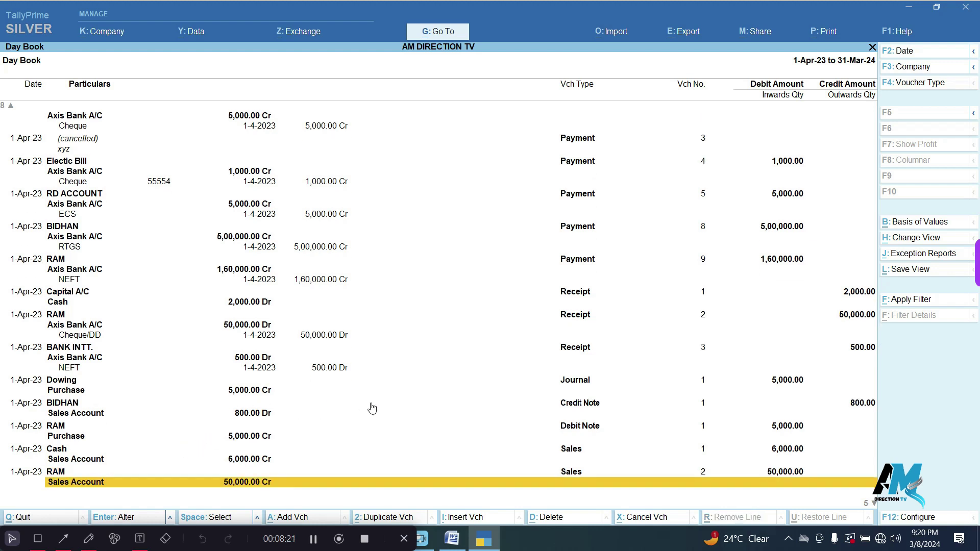
{"action": "scroll", "coordinate": [372, 408], "scroll_direction": "up", "scroll_amount": 6}
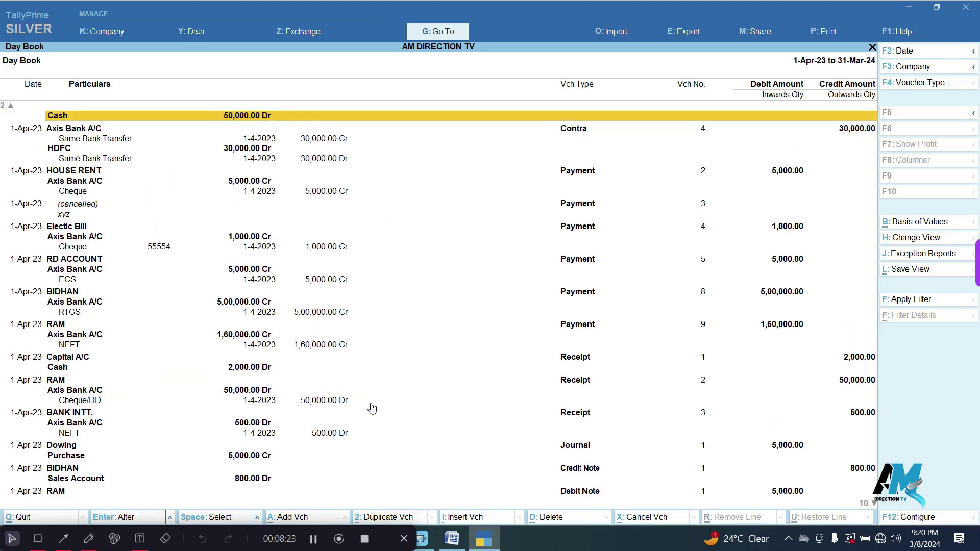
{"action": "scroll", "coordinate": [372, 407], "scroll_direction": "up", "scroll_amount": 1}
{"action": "scroll", "coordinate": [372, 408], "scroll_direction": "down", "scroll_amount": 2}
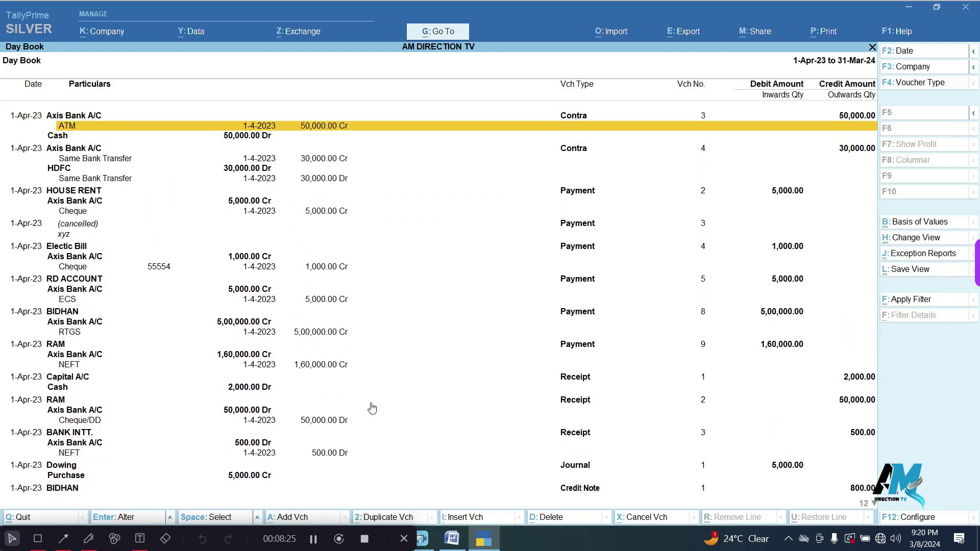
{"action": "scroll", "coordinate": [372, 408], "scroll_direction": "down", "scroll_amount": 4}
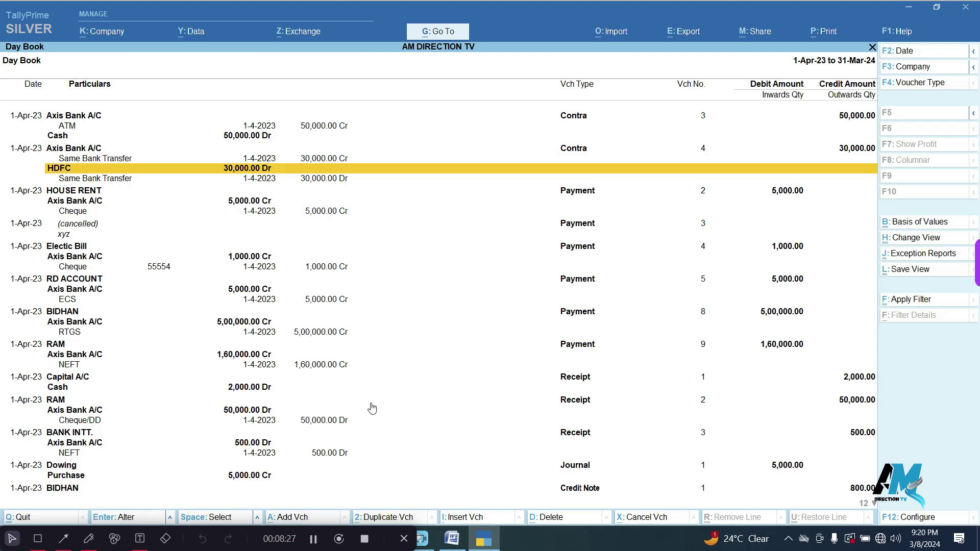
{"action": "scroll", "coordinate": [372, 408], "scroll_direction": "down", "scroll_amount": 7}
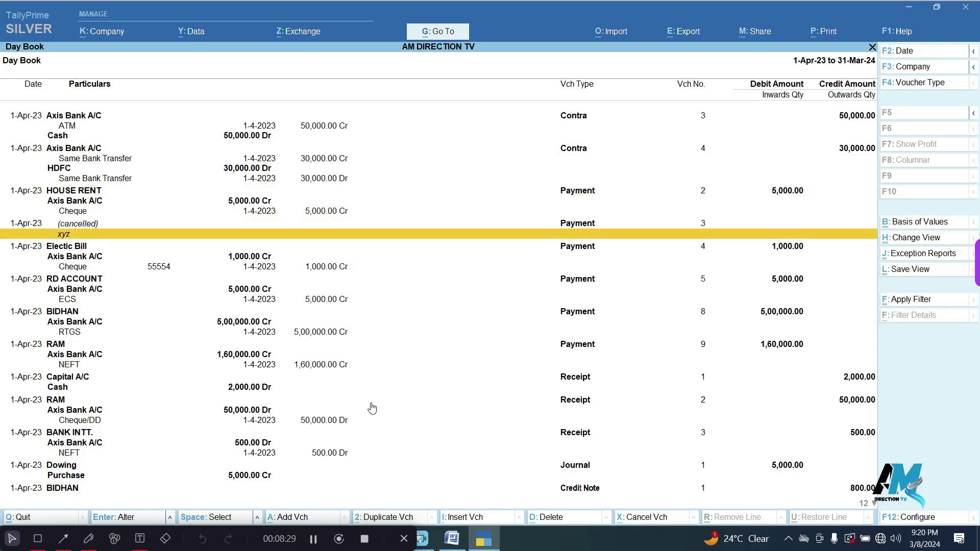
{"action": "scroll", "coordinate": [372, 408], "scroll_direction": "down", "scroll_amount": 6}
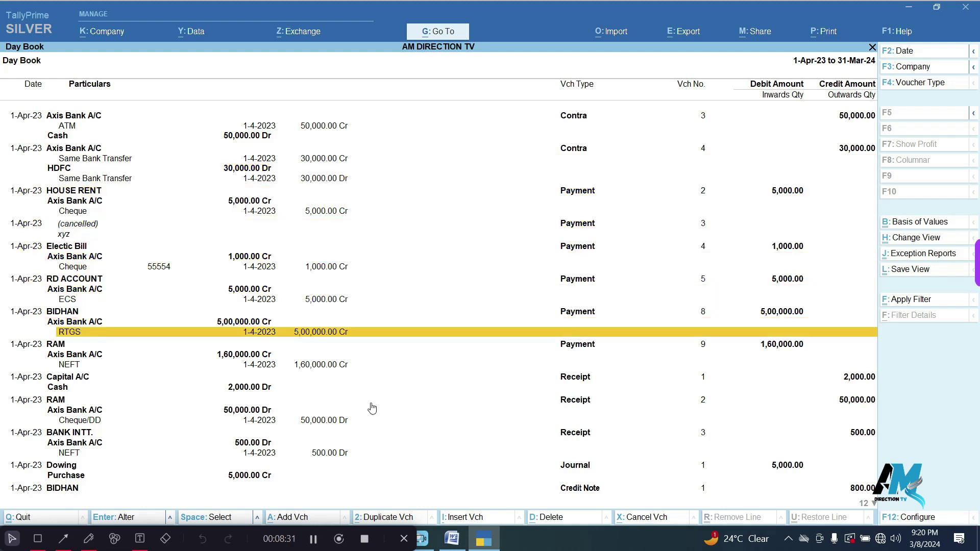
{"action": "scroll", "coordinate": [372, 408], "scroll_direction": "down", "scroll_amount": 4}
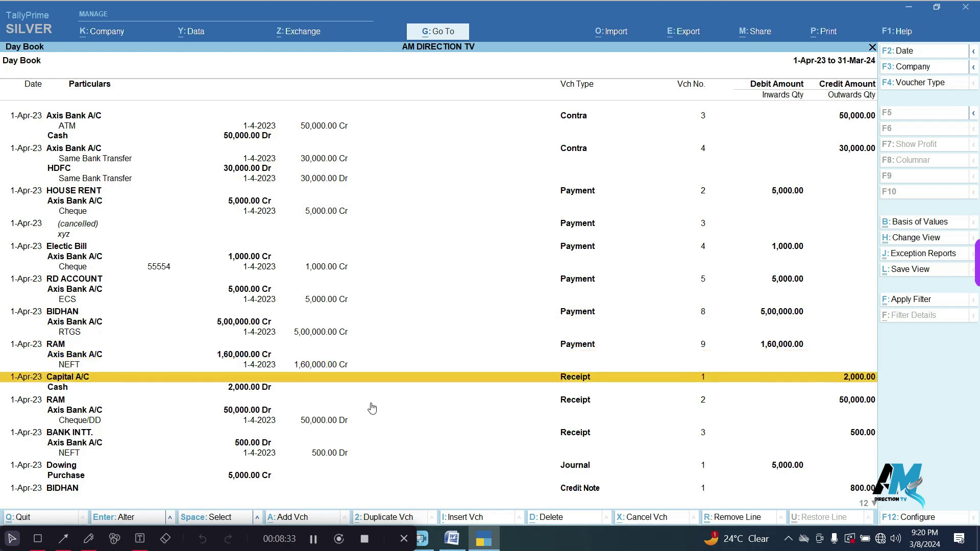
{"action": "scroll", "coordinate": [372, 407], "scroll_direction": "down", "scroll_amount": 1}
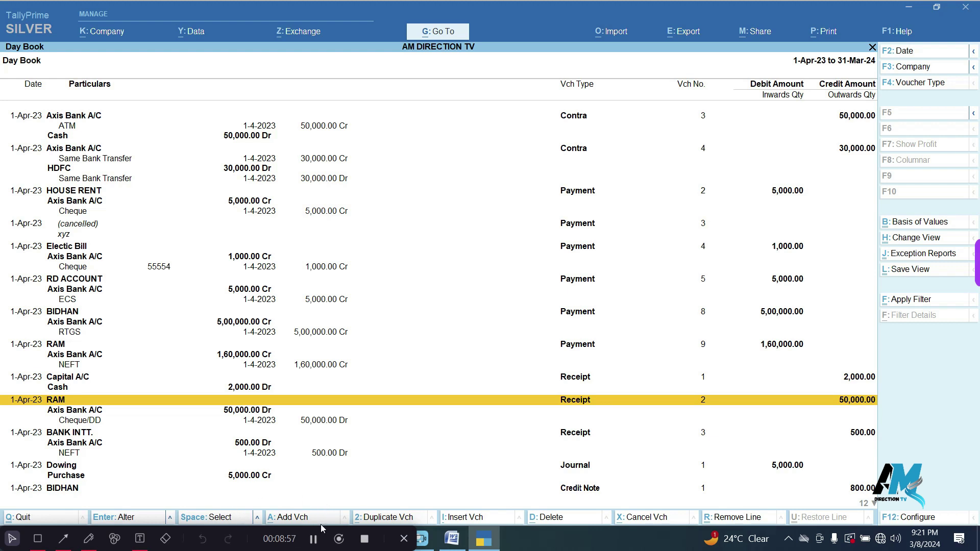
{"action": "left_click", "coordinate": [314, 540]}
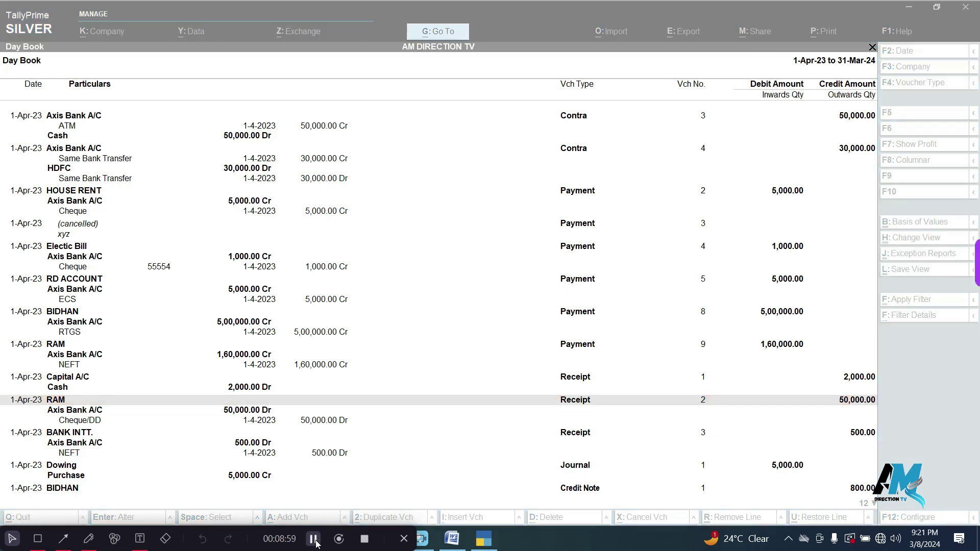